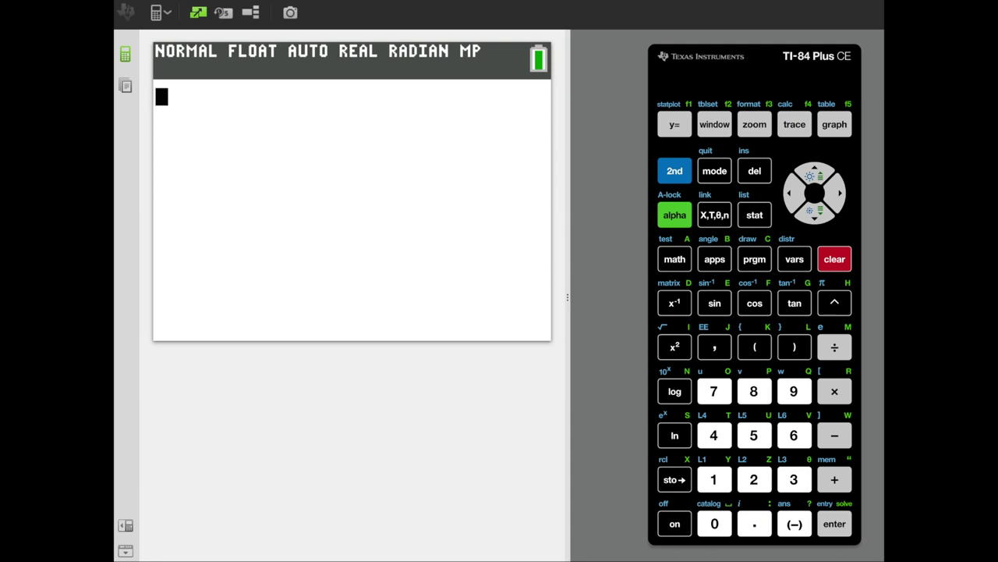
# - Compute 8 factorial on the home screen using the probability factorial operator
pyautogui.click(760, 393)
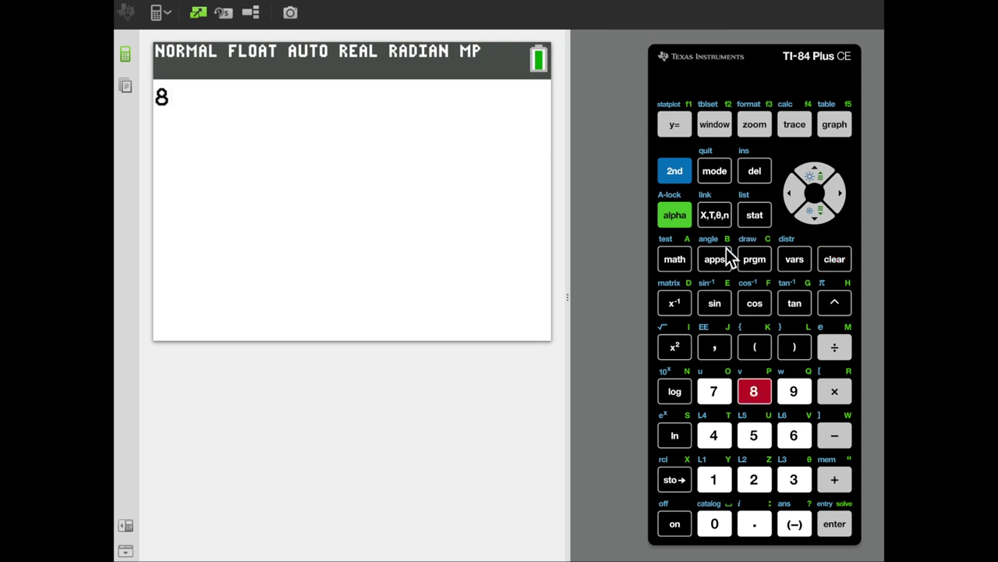
pyautogui.click(675, 259)
pyautogui.press('Right')
pyautogui.press('Right')
pyautogui.press('Right')
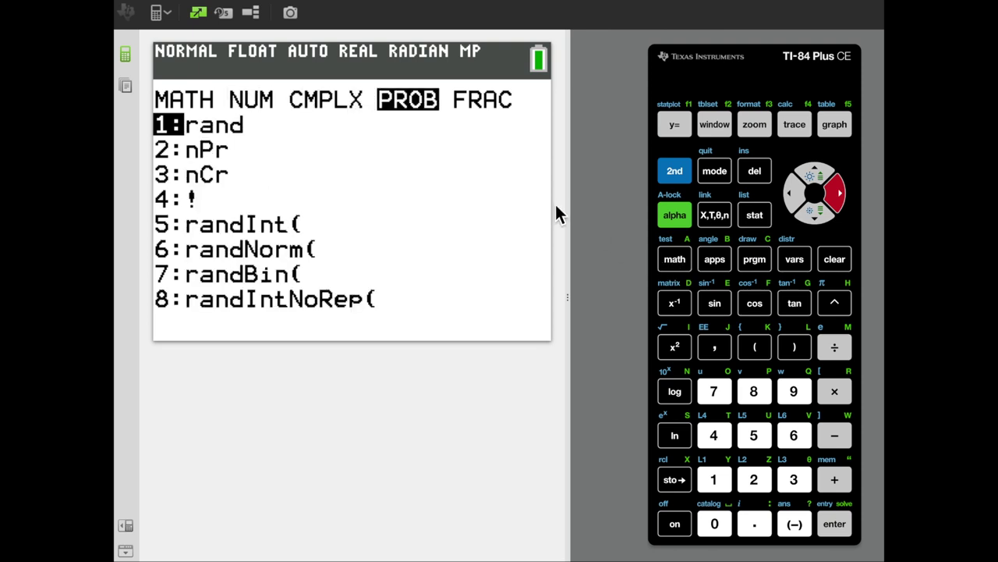
pyautogui.press('Down')
pyautogui.press('Down')
pyautogui.press('Down')
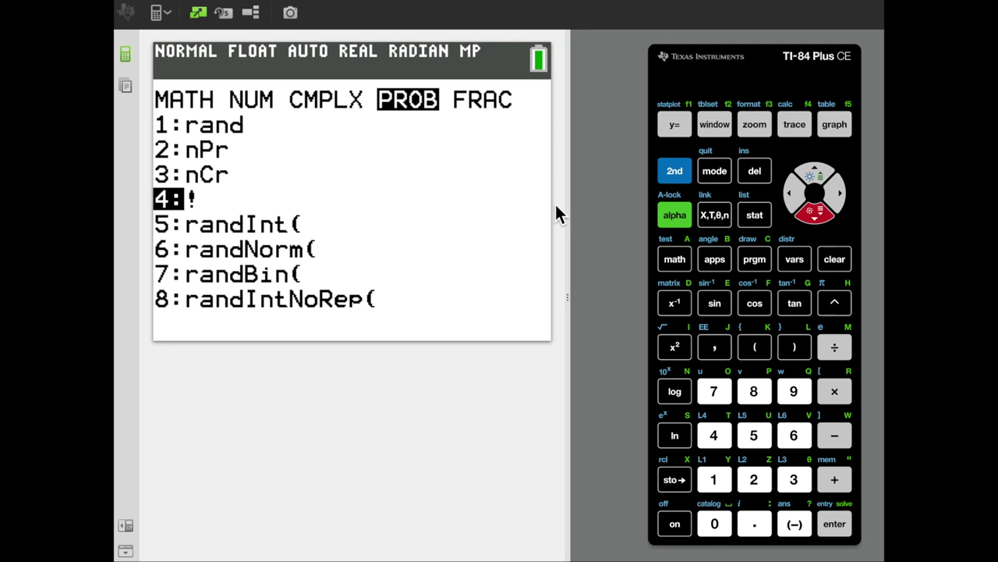
pyautogui.press('Return')
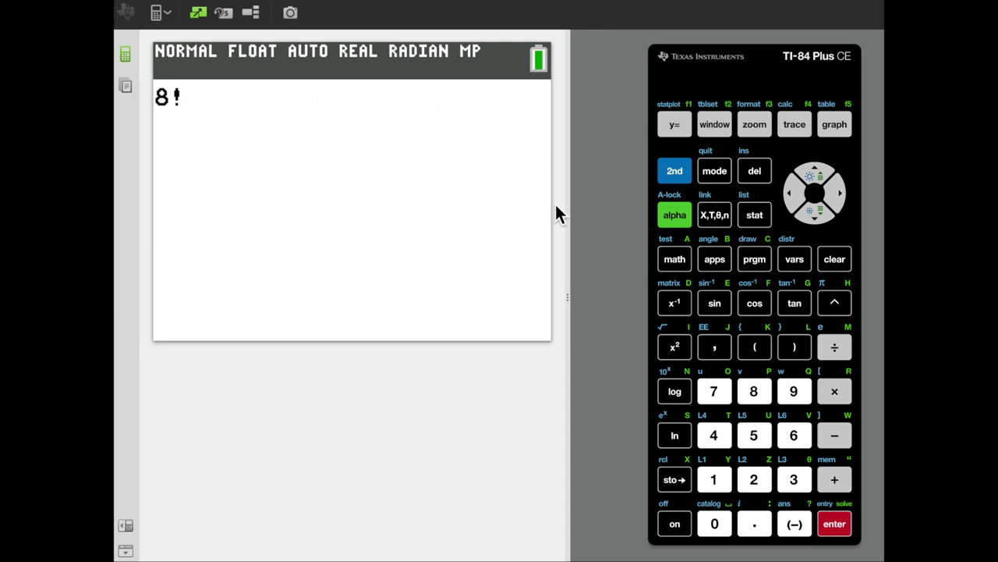
pyautogui.press('Return')
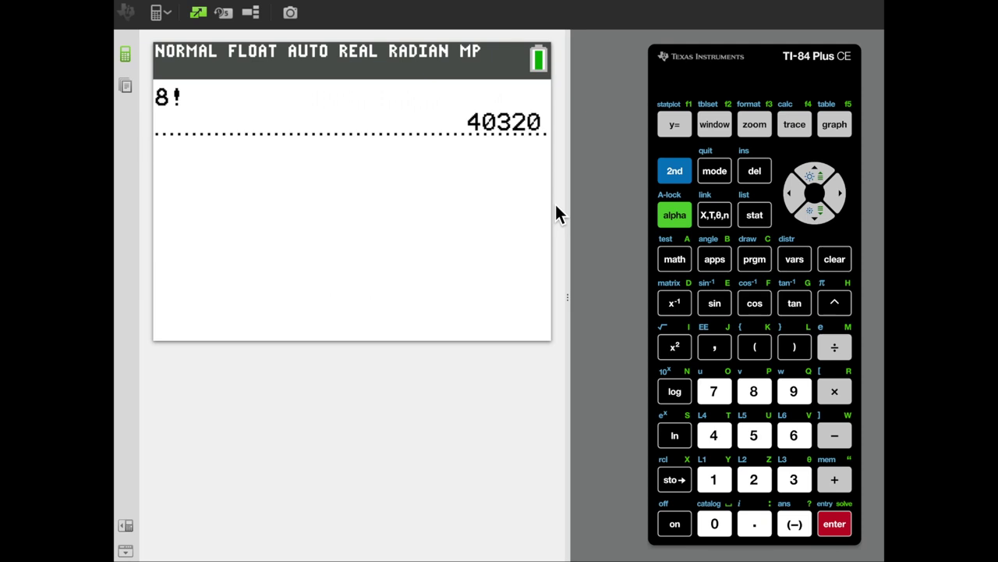
# - Clear the home screen and compute the permutations of 20 items taken 8 at a time with nPr
pyautogui.click(835, 261)
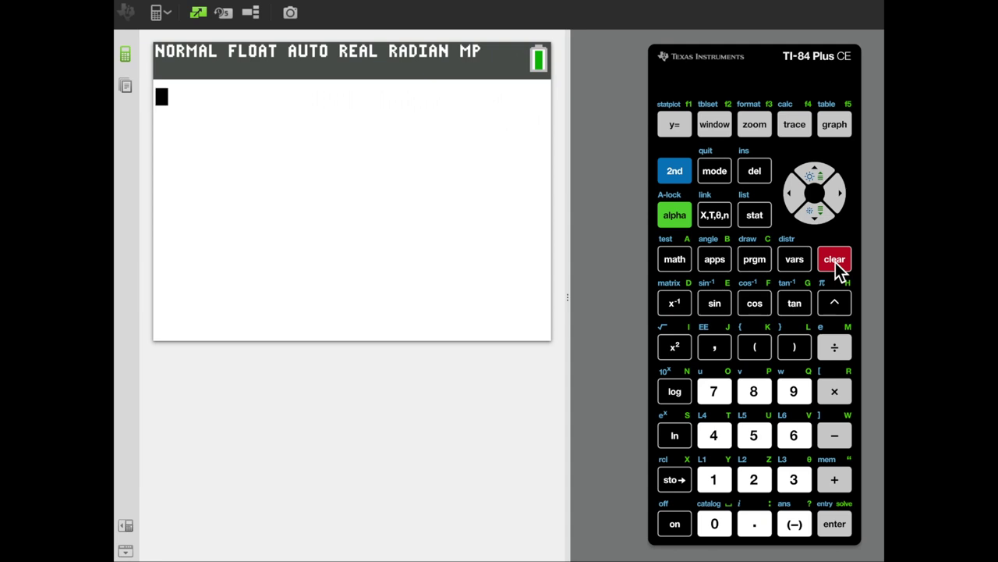
pyautogui.click(754, 480)
pyautogui.click(716, 525)
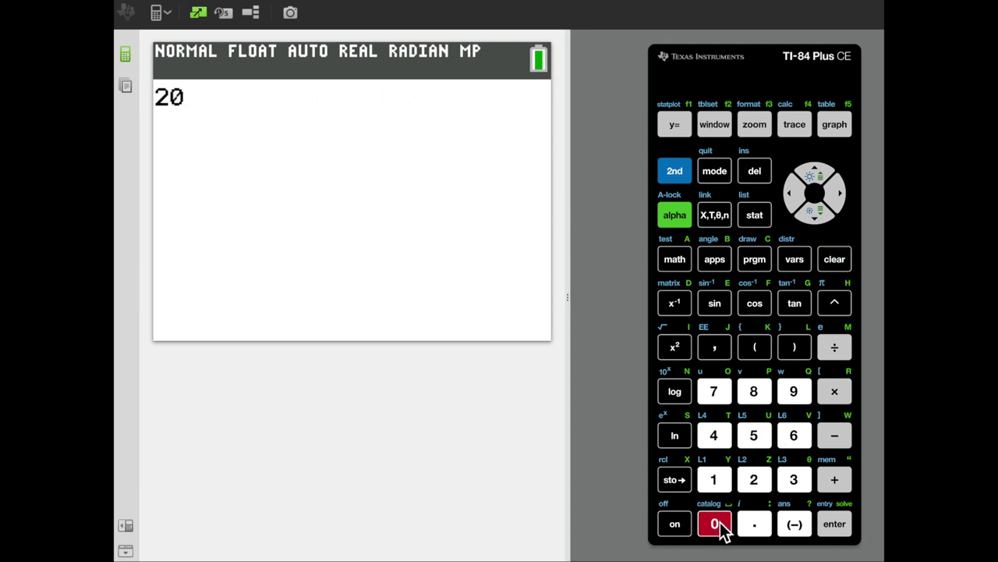
pyautogui.click(676, 260)
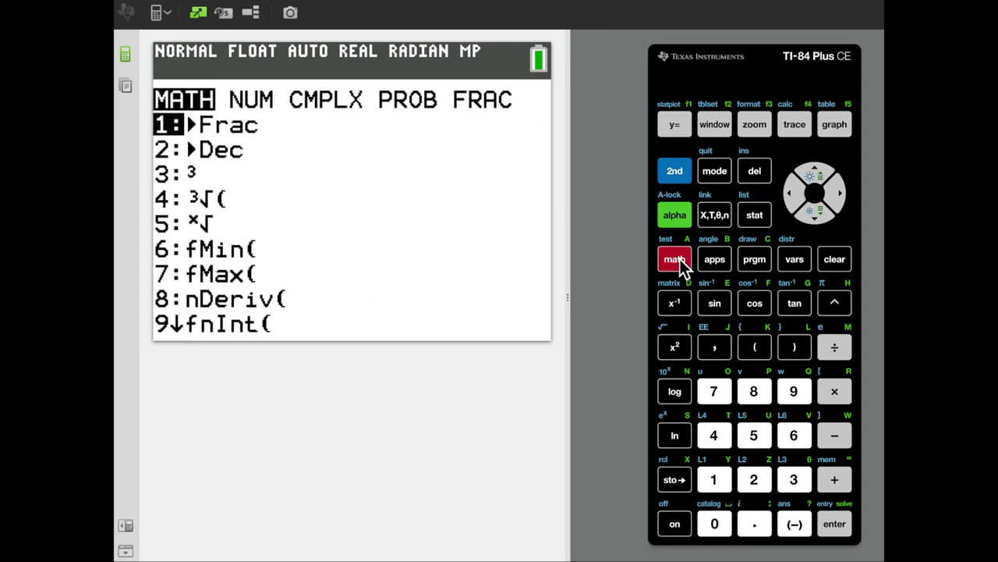
pyautogui.press('Right')
pyautogui.press('Right')
pyautogui.press('Right')
pyautogui.press('Right')
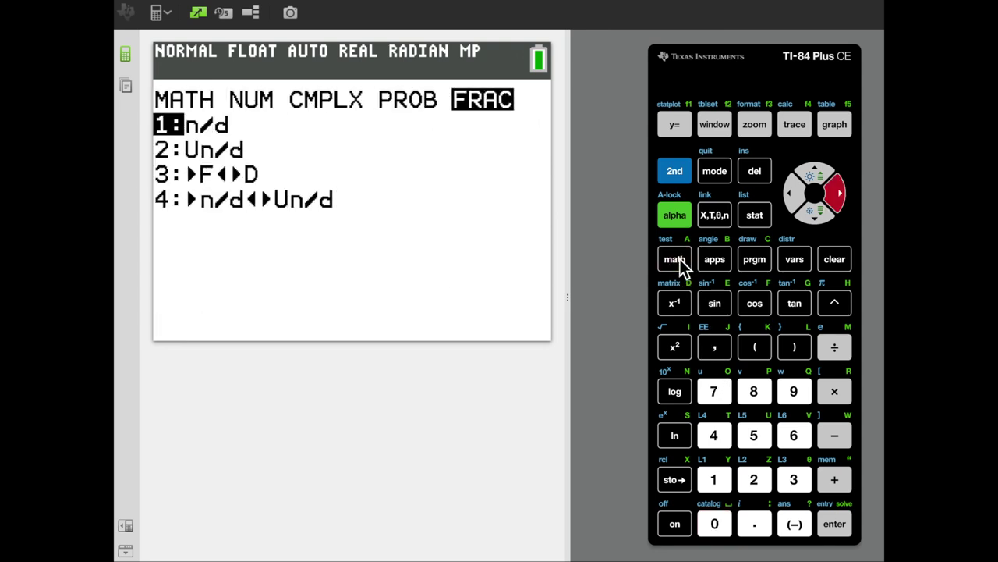
pyautogui.press('Left')
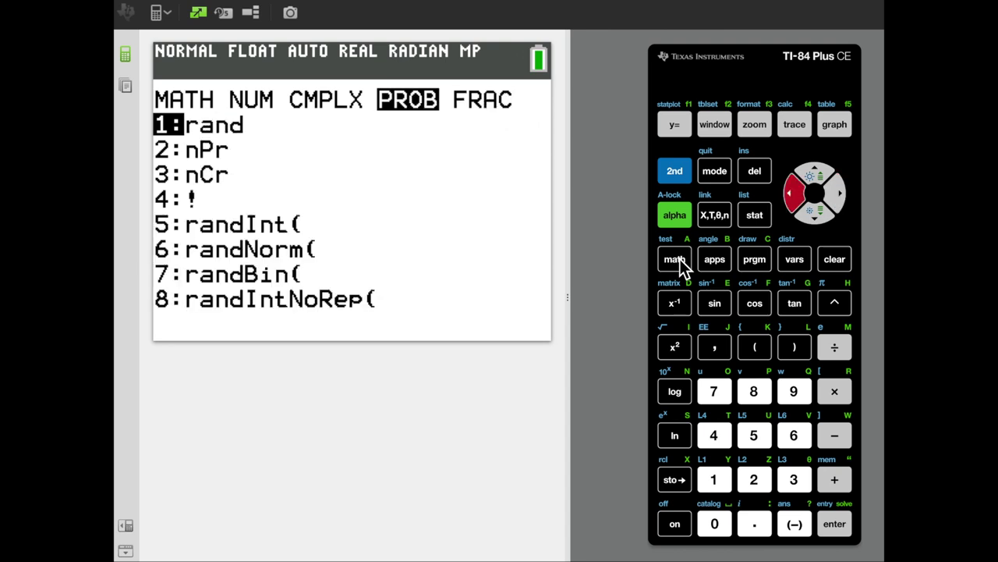
pyautogui.press('Down')
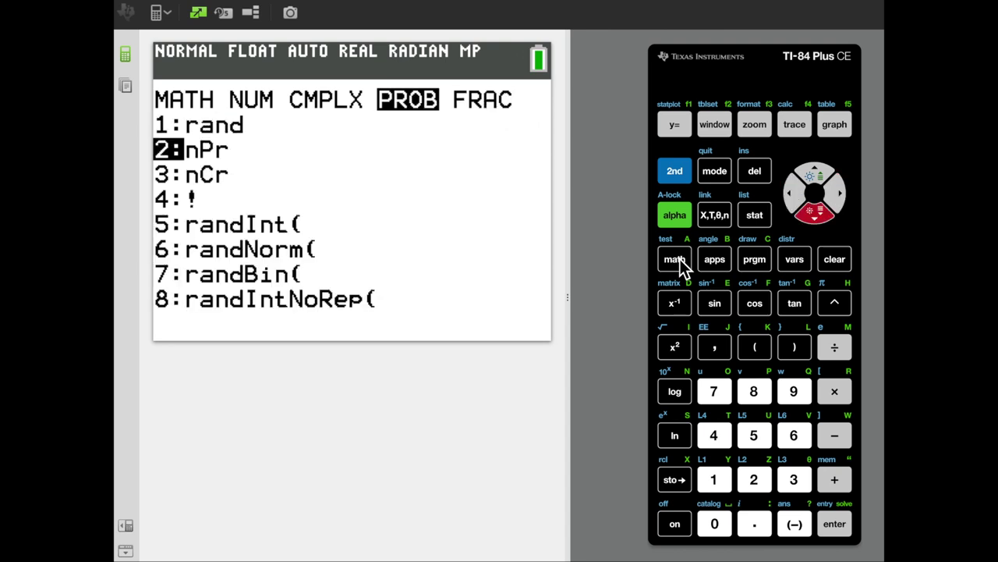
pyautogui.press('Return')
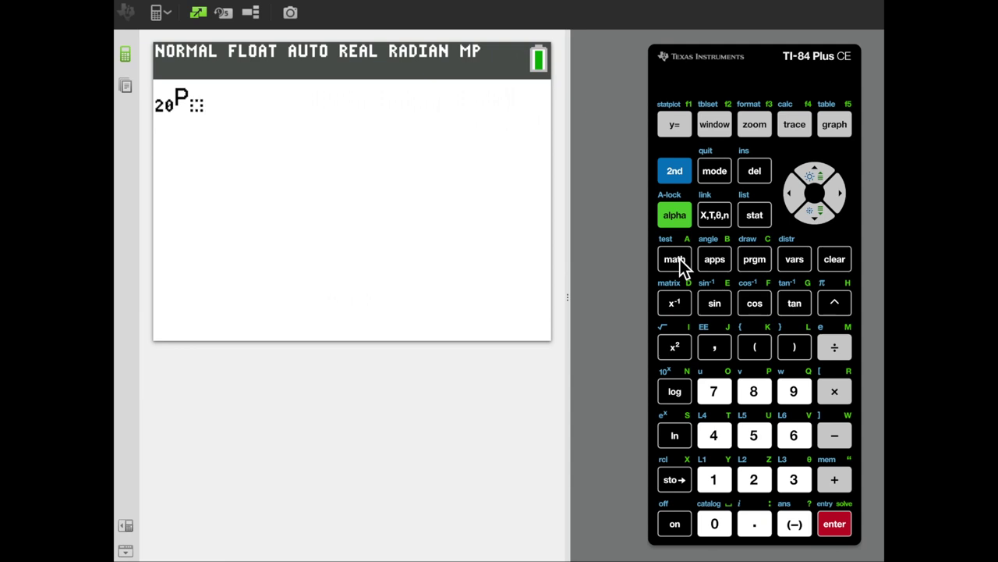
pyautogui.write('8')
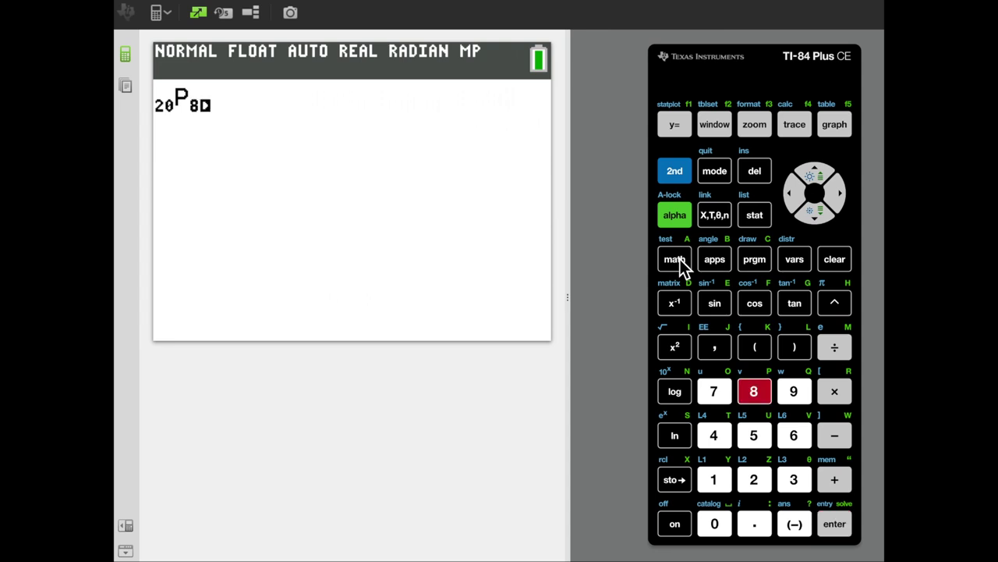
pyautogui.press('Return')
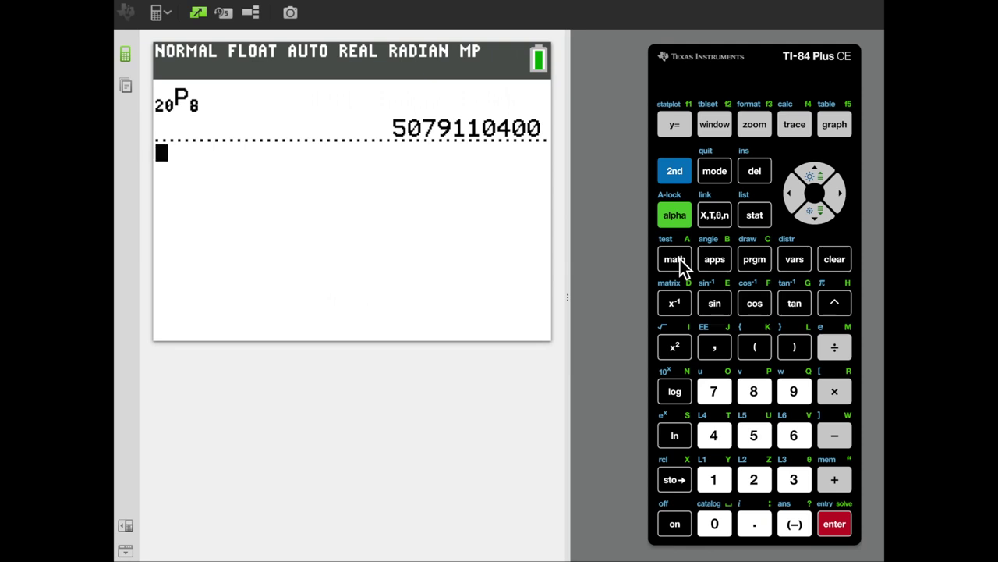
# - Clear the home screen and compute the combinations of 20 items taken 8 at a time with nCr
pyautogui.click(834, 259)
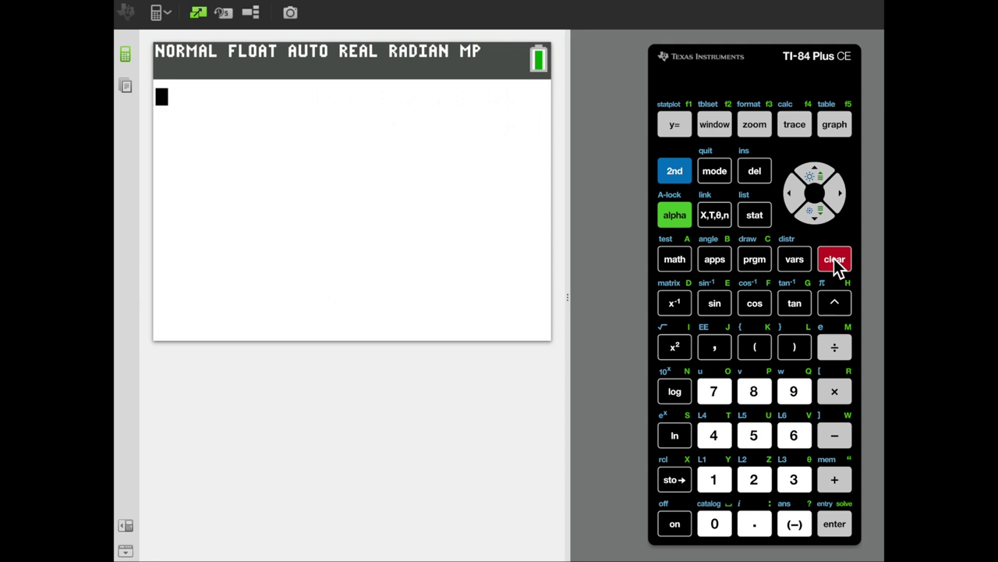
pyautogui.click(759, 482)
pyautogui.click(713, 524)
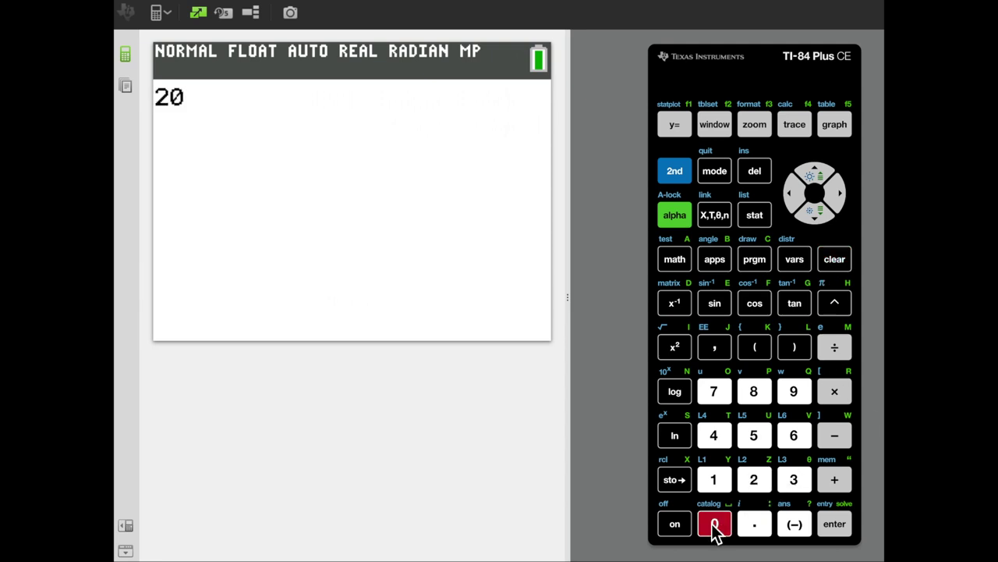
pyautogui.click(677, 260)
pyautogui.press('Right')
pyautogui.press('Right')
pyautogui.press('Right')
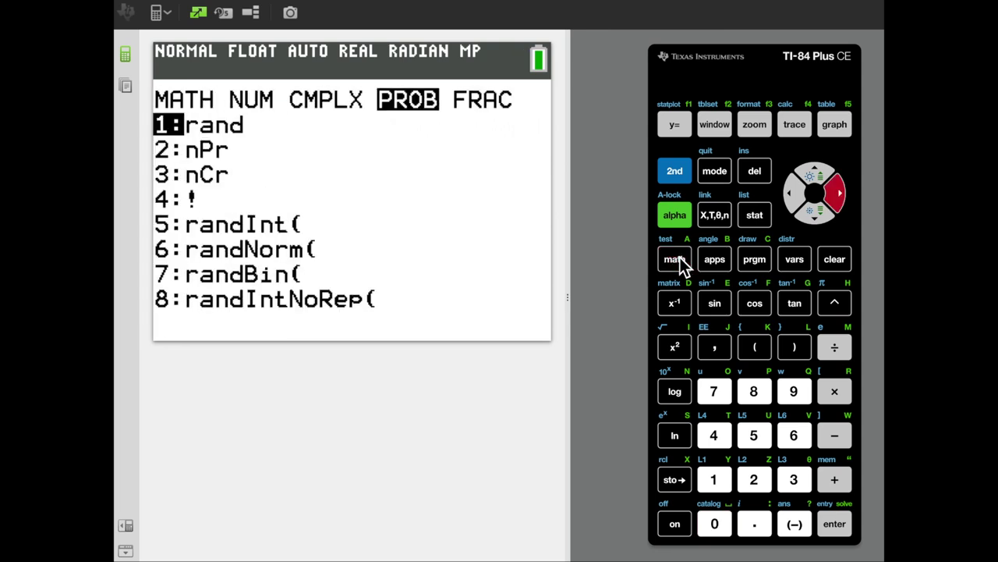
pyautogui.press('Down')
pyautogui.press('Down')
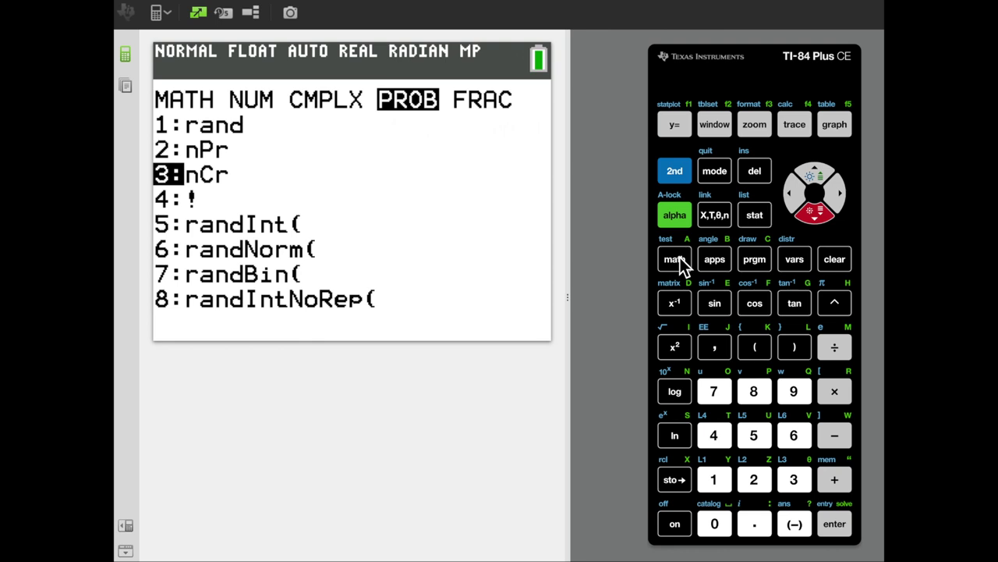
pyautogui.press('Return')
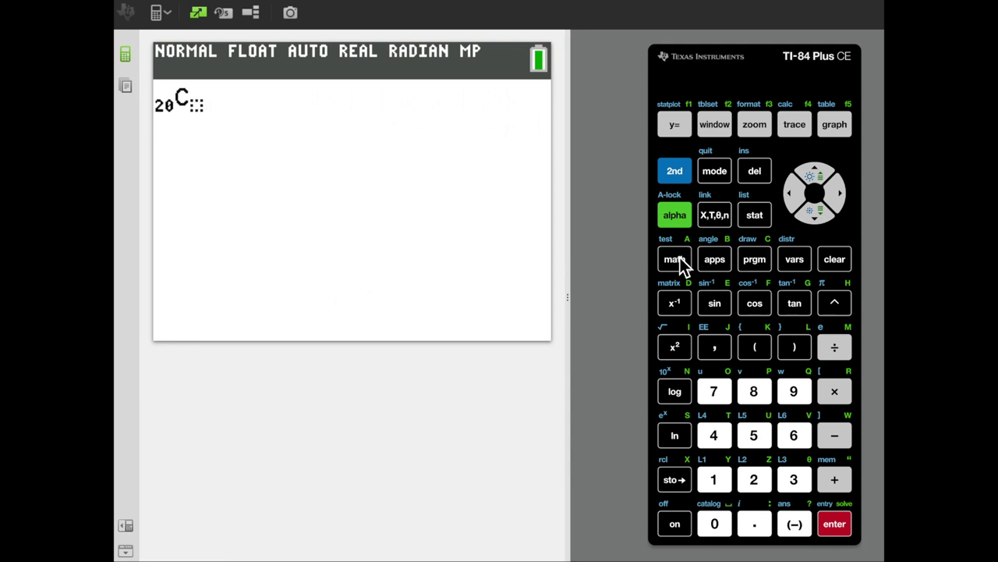
pyautogui.write('8')
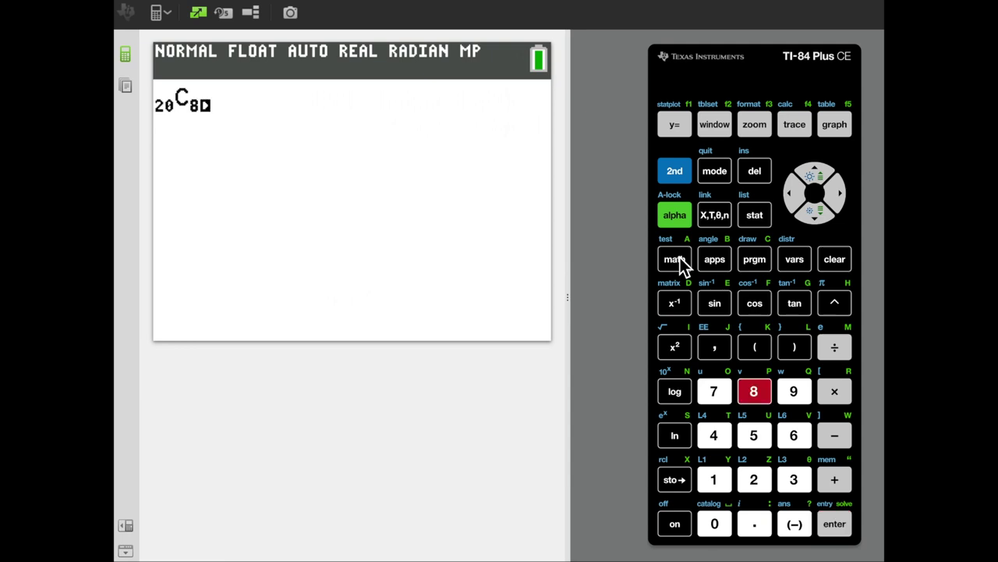
pyautogui.click(845, 528)
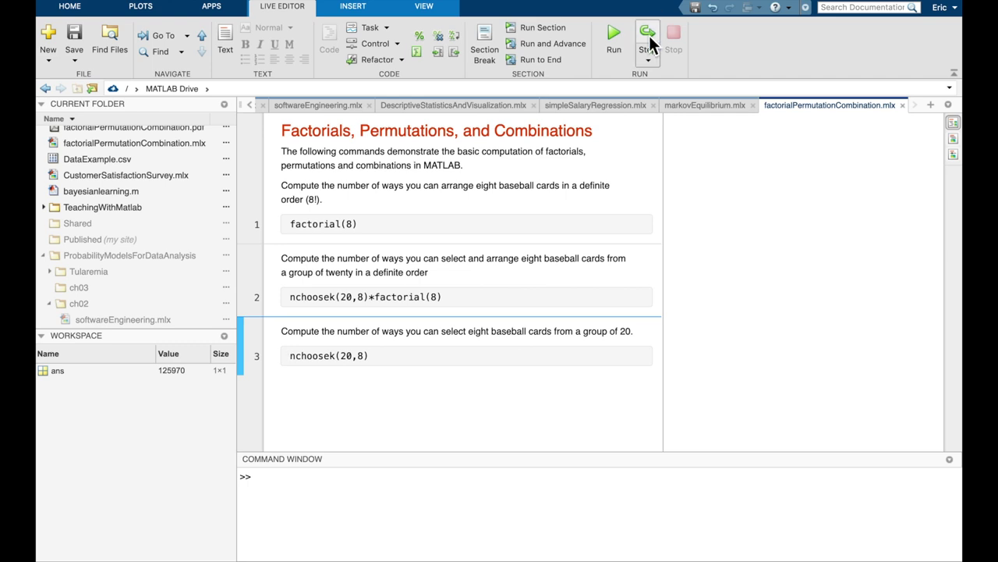
# - In MATLAB, run factorialPermutationCombination.mlx line by line, through factorial(8), nchoosek(20,8)*factorial(8) and nchoosek(20,8)
pyautogui.click(649, 39)
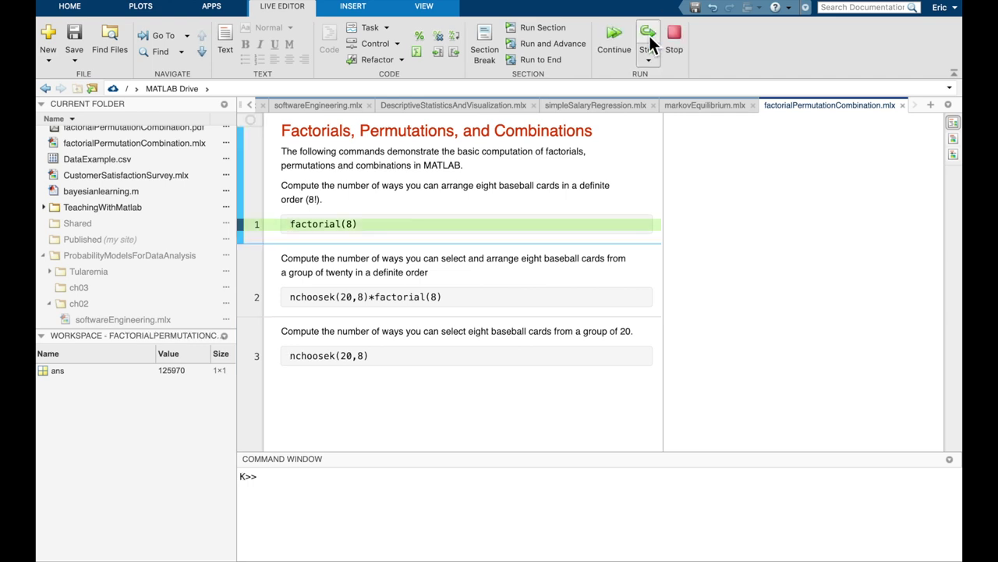
pyautogui.click(651, 45)
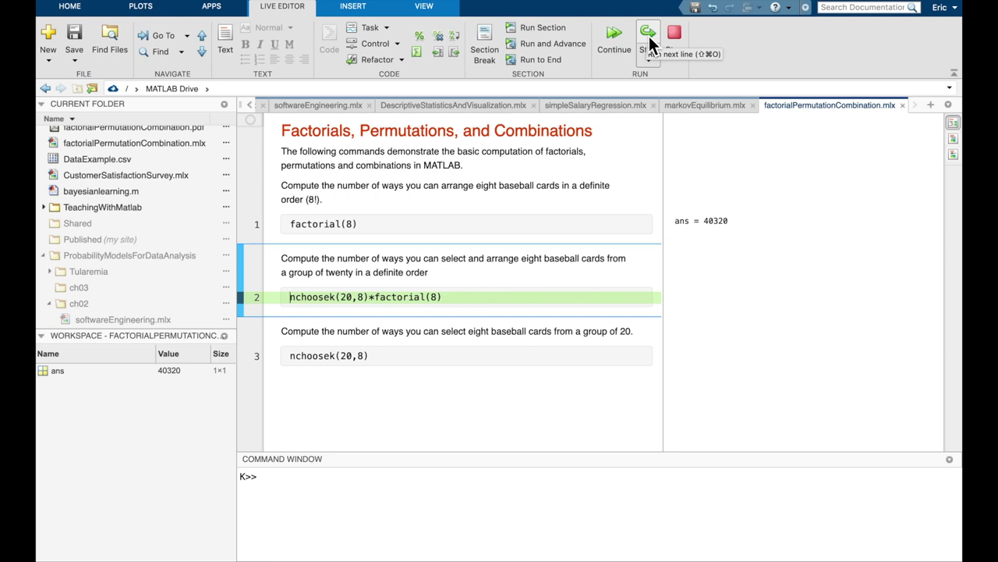
pyautogui.click(649, 35)
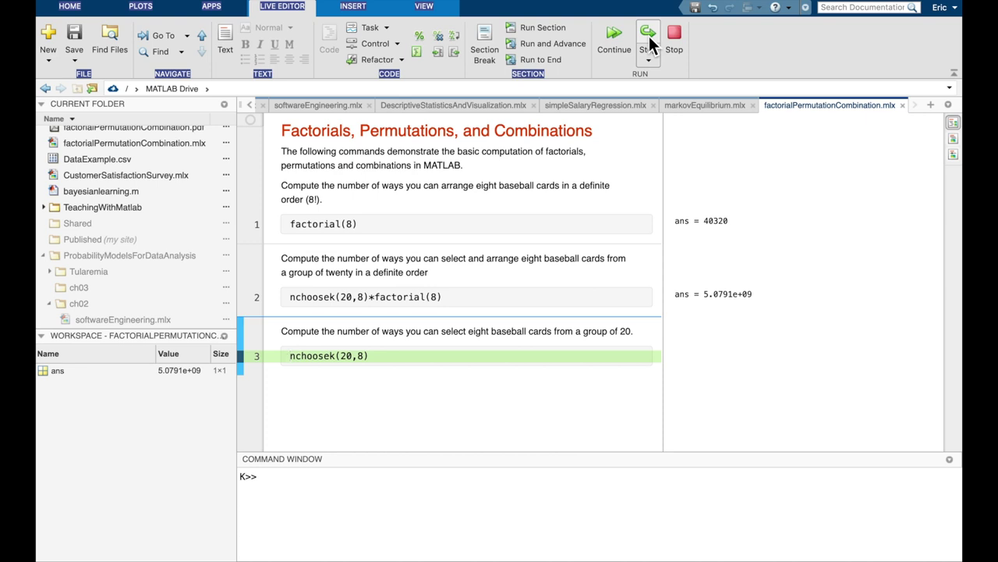
pyautogui.click(651, 45)
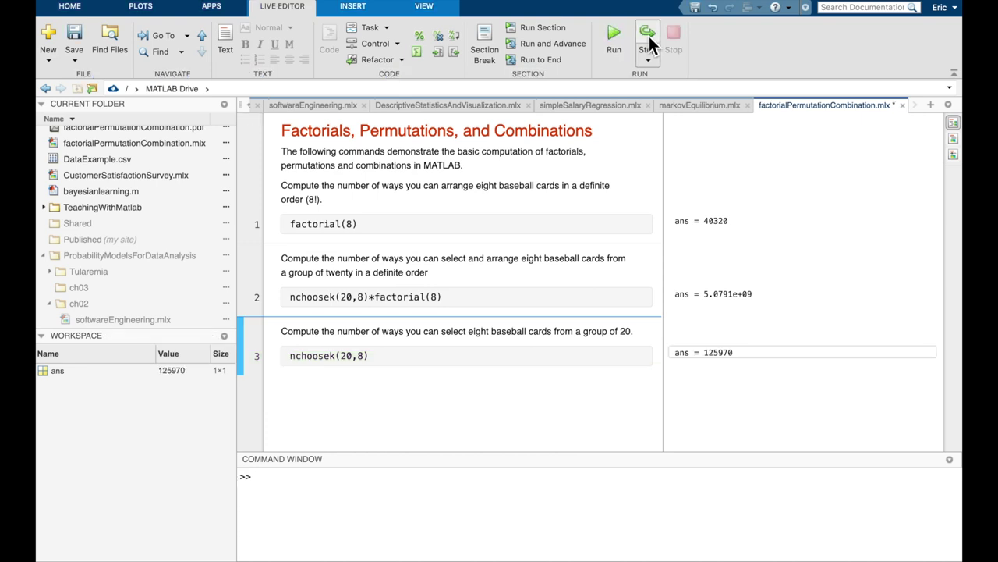
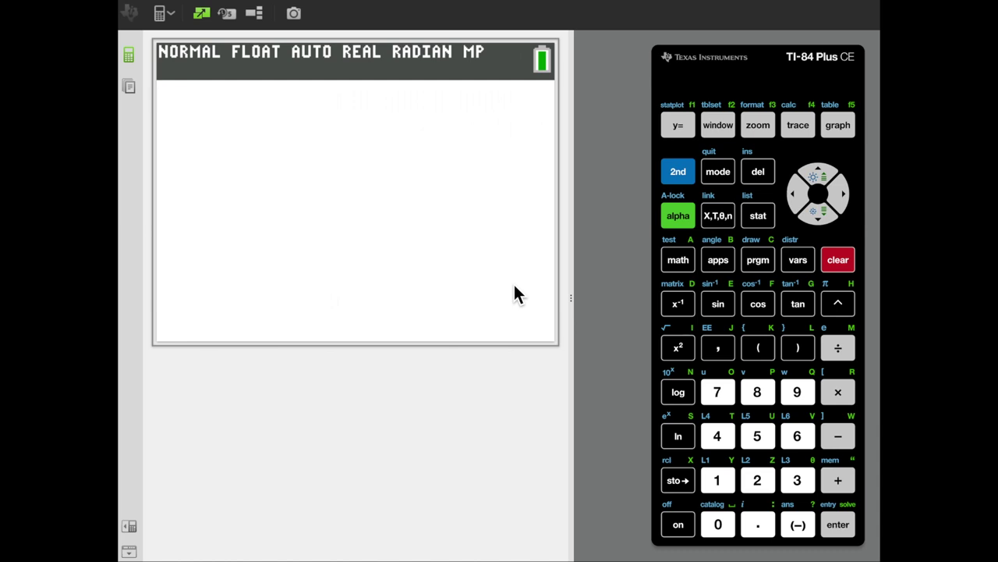
# - On the TI-84 calculator, begin an expression with two opening parentheses and enter 126 nCr 6 as its first factor, closing the inner parenthesis
pyautogui.click(758, 355)
pyautogui.click(758, 357)
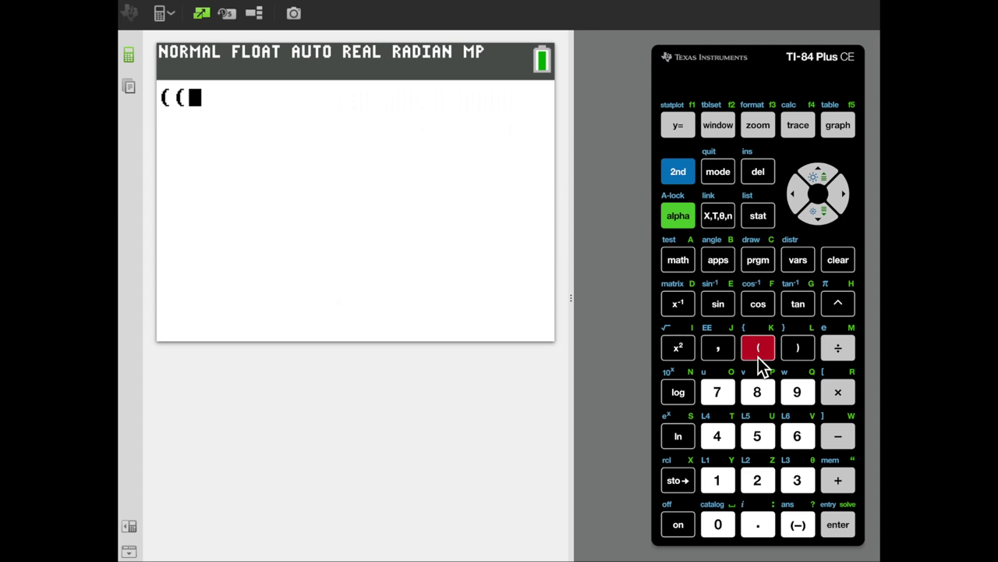
pyautogui.write('12')
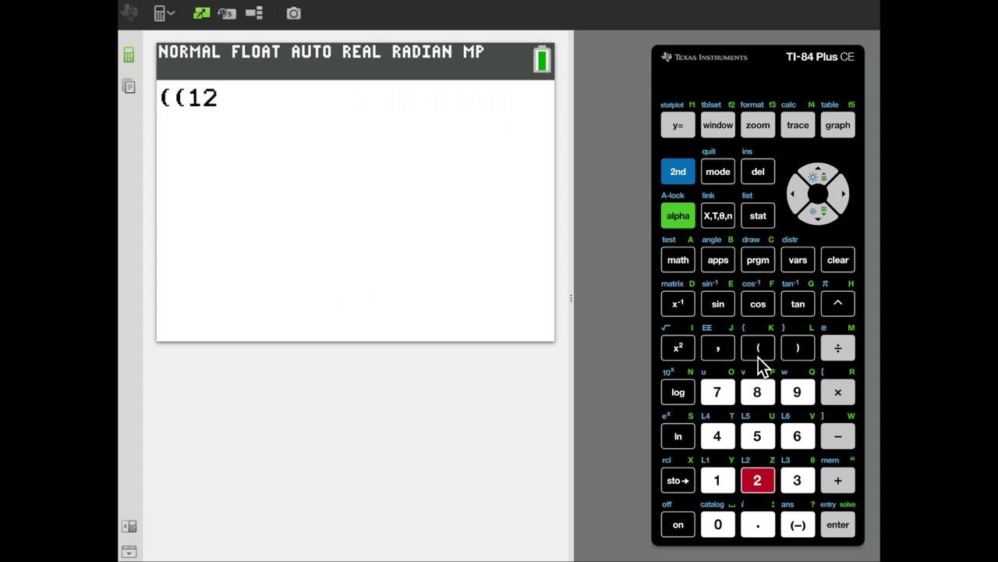
pyautogui.write('6')
pyautogui.click(686, 263)
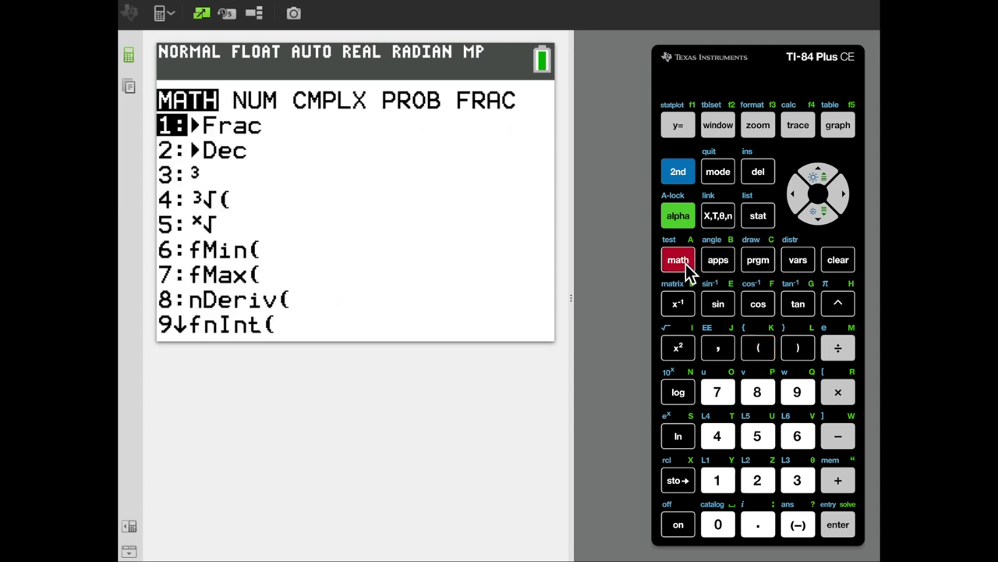
pyautogui.press('Right')
pyautogui.press('Right')
pyautogui.press('Right')
pyautogui.press('Down')
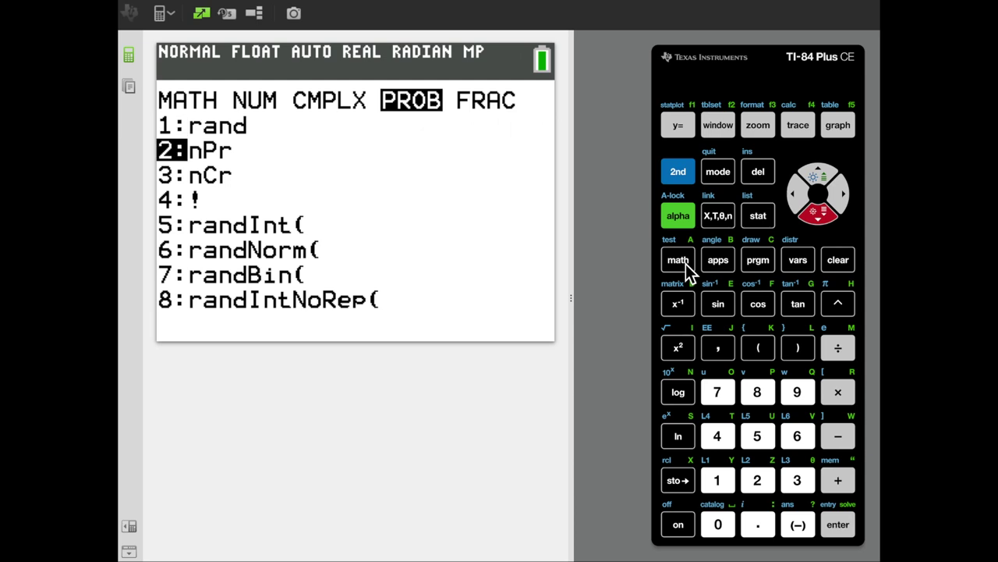
pyautogui.press('Down')
pyautogui.press('Return')
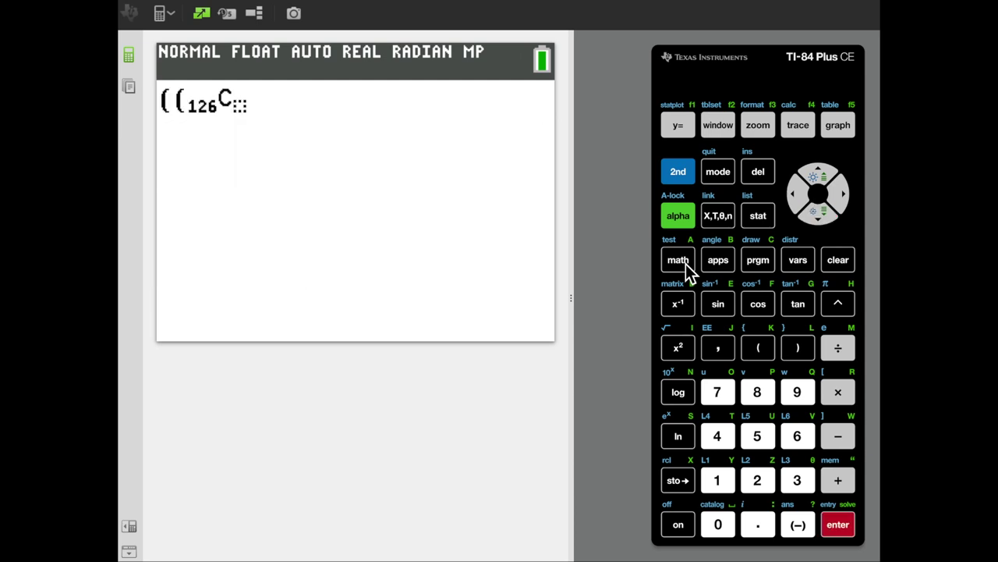
pyautogui.write('6')
pyautogui.press('Right')
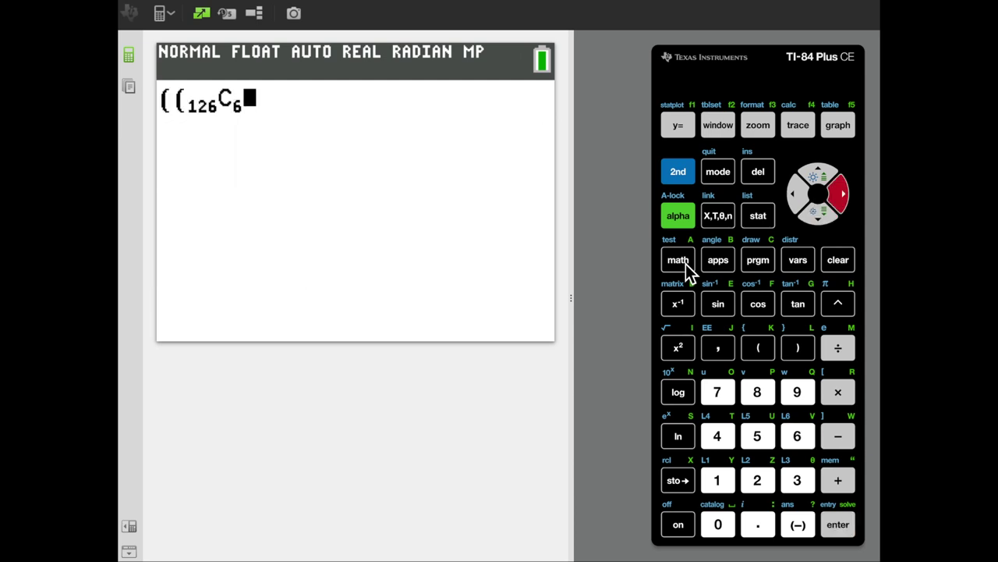
pyautogui.write(')')
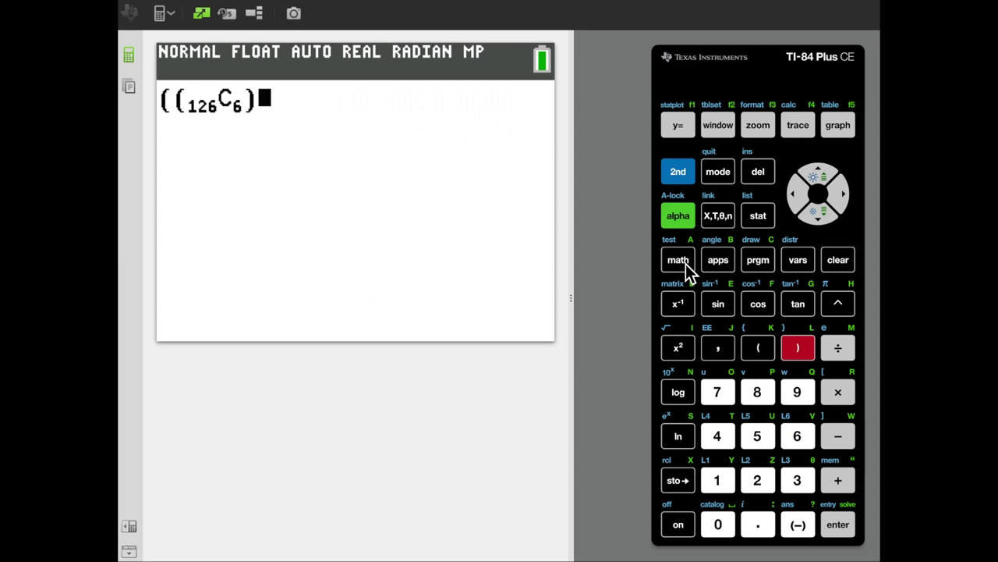
# - Multiply the first factor by a parenthesised 83 nCr 6 in the expression
pyautogui.write('*(')
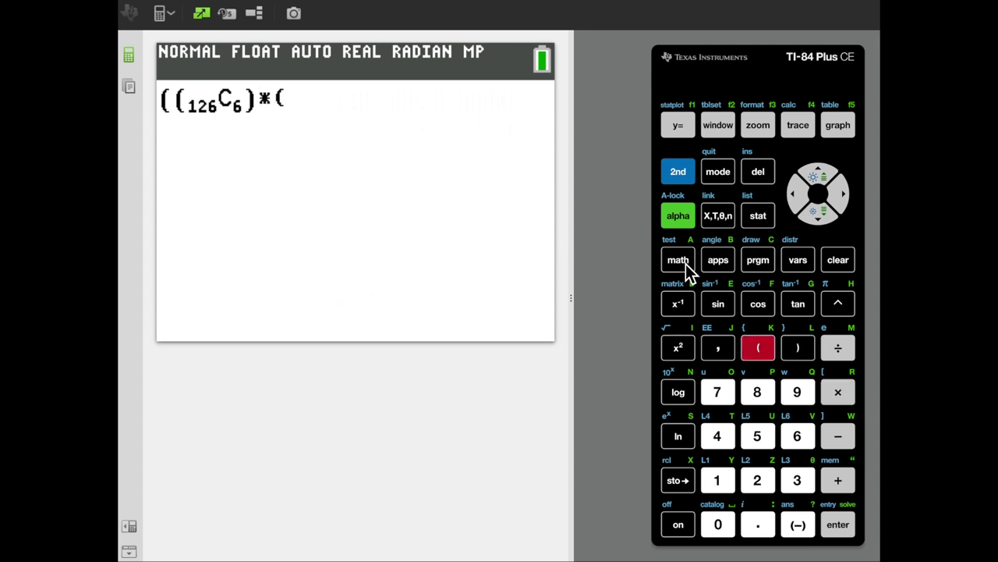
pyautogui.write('83')
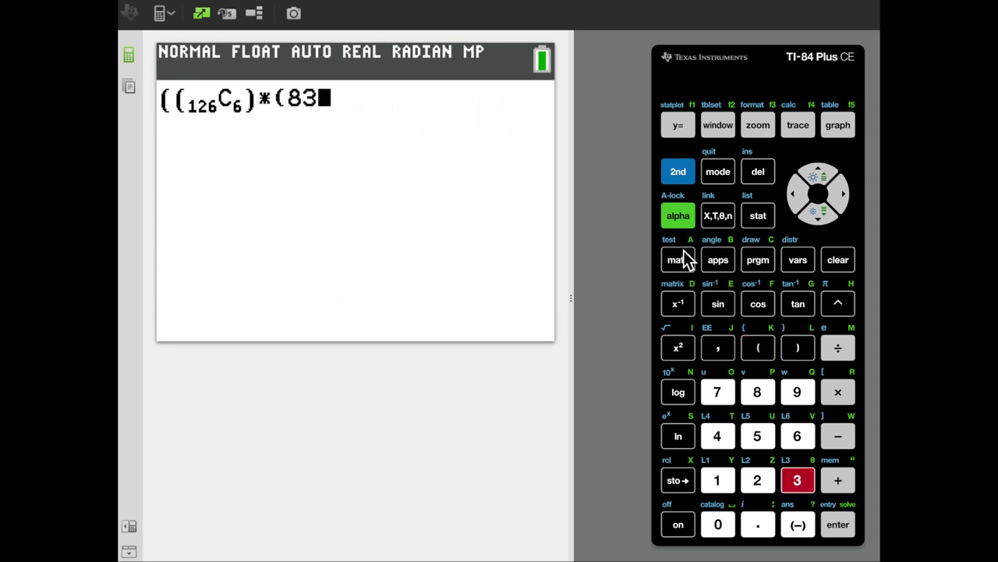
pyautogui.click(679, 267)
pyautogui.press('Right')
pyautogui.press('Right')
pyautogui.press('Right')
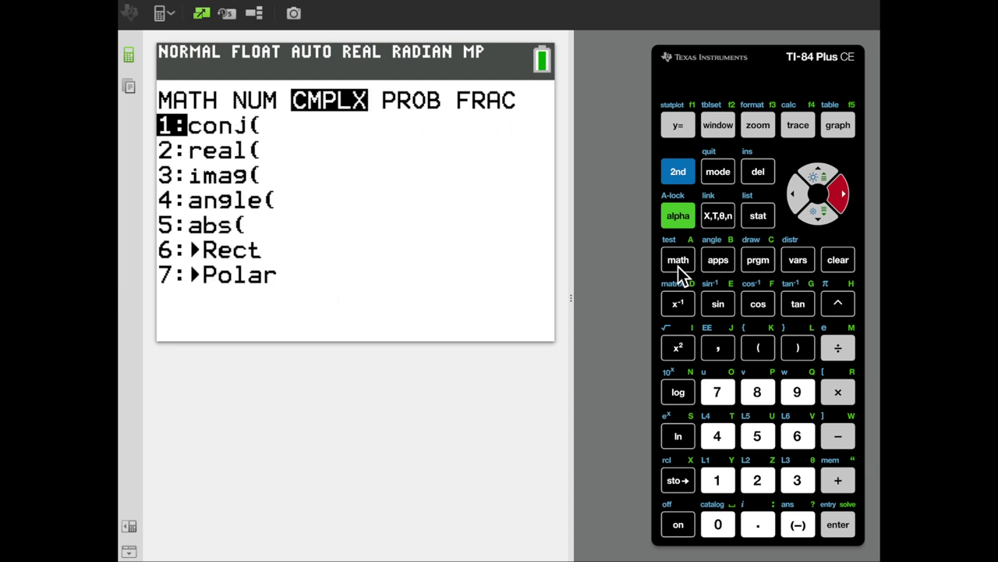
pyautogui.press('Down')
pyautogui.press('Down')
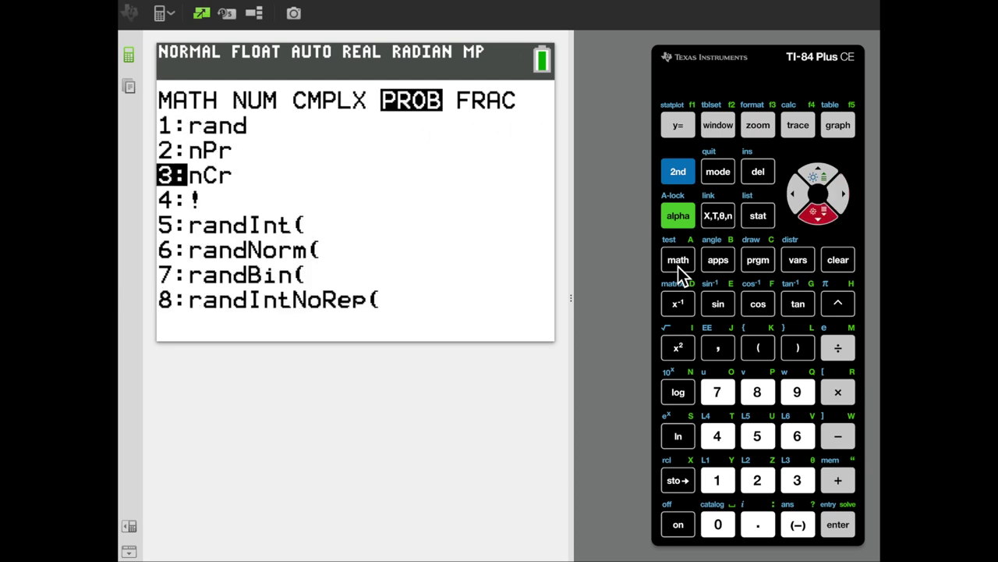
pyautogui.press('Return')
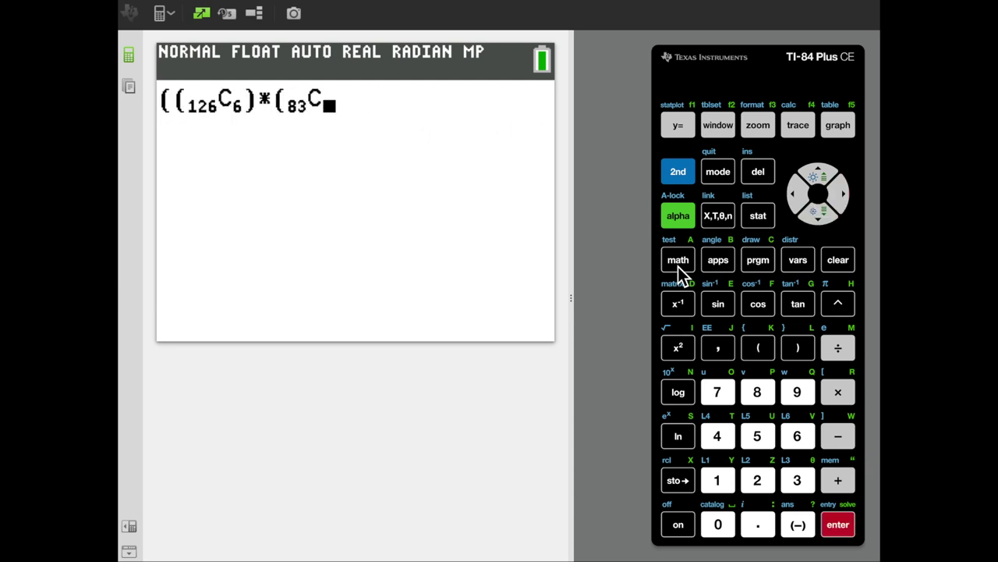
pyautogui.write('6')
pyautogui.press('Right')
pyautogui.write(')')
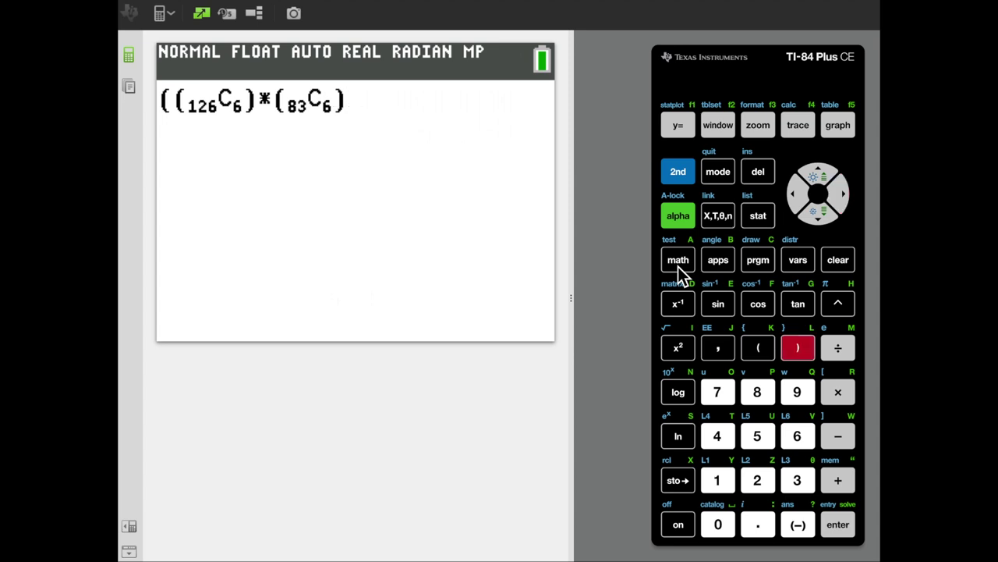
# - Multiply the expression by a parenthesised 12! and close the numerator's outer parenthesis
pyautogui.write('*(')
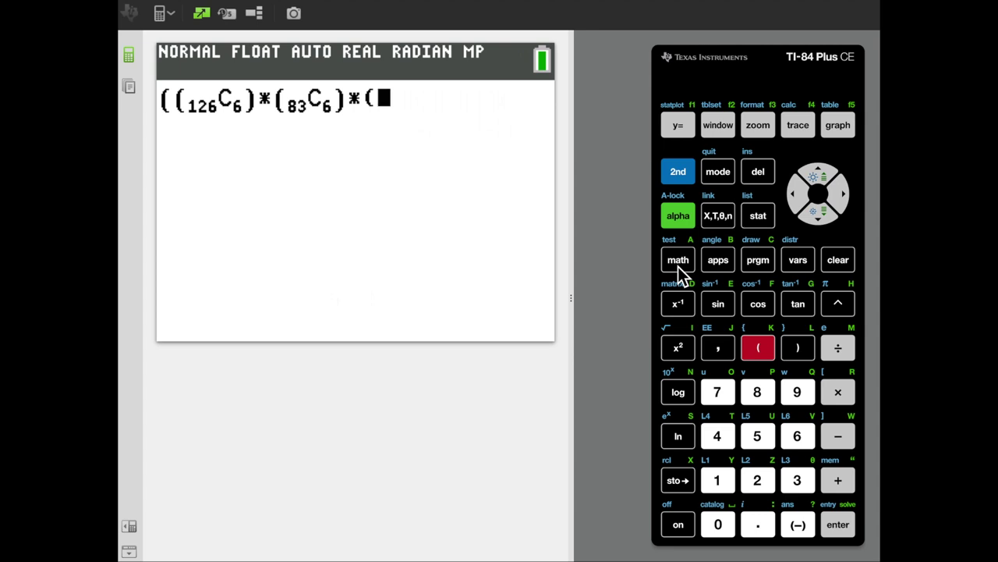
pyautogui.write('12')
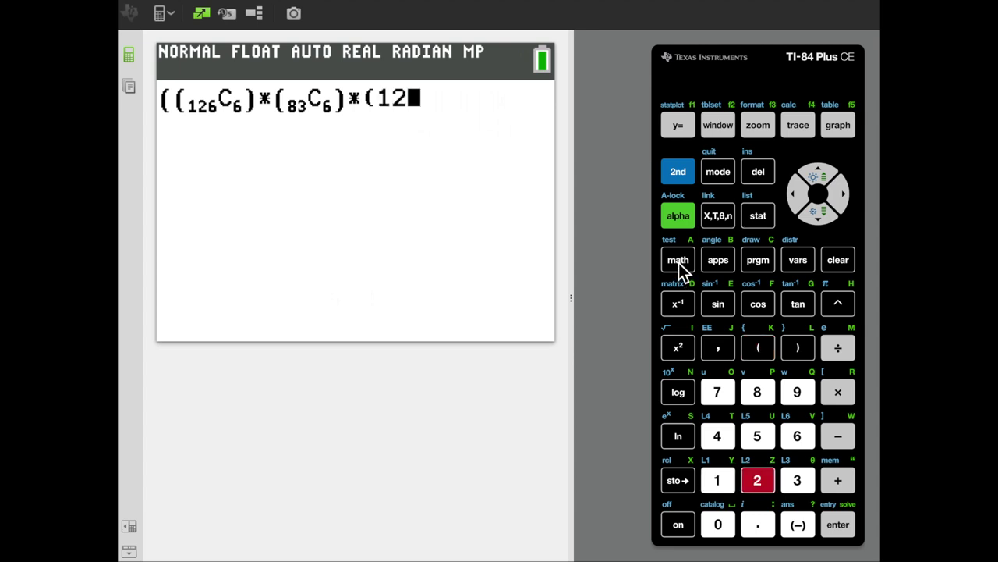
pyautogui.click(679, 265)
pyautogui.press('Right')
pyautogui.press('Right')
pyautogui.press('Right')
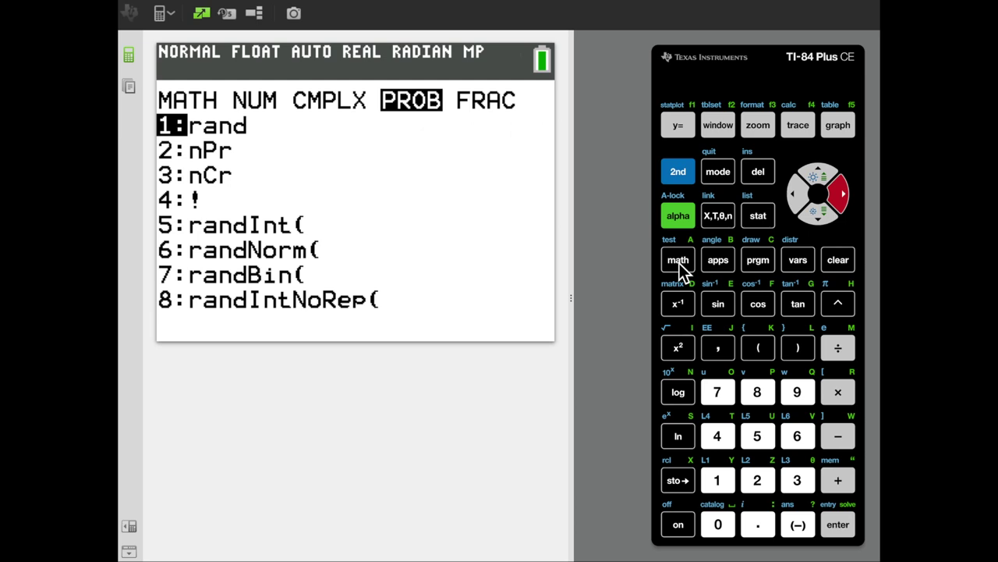
pyautogui.press('Down')
pyautogui.press('Down')
pyautogui.press('Down')
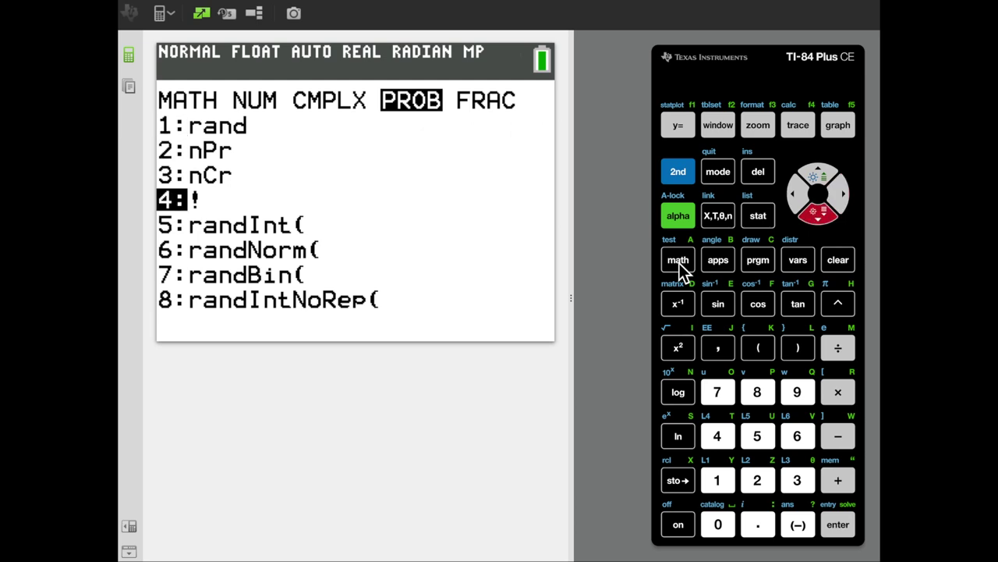
pyautogui.press('Return')
pyautogui.write(')*(83C6)*(12!')
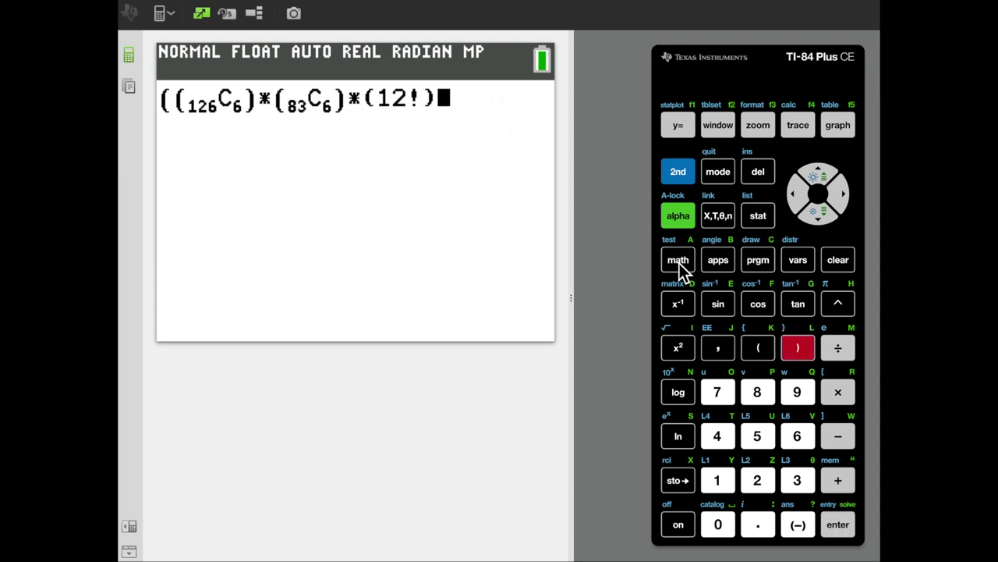
pyautogui.write(')')
# - Divide the numerator by a parenthesised 287 nPr 12 and evaluate the expression
pyautogui.write('/')
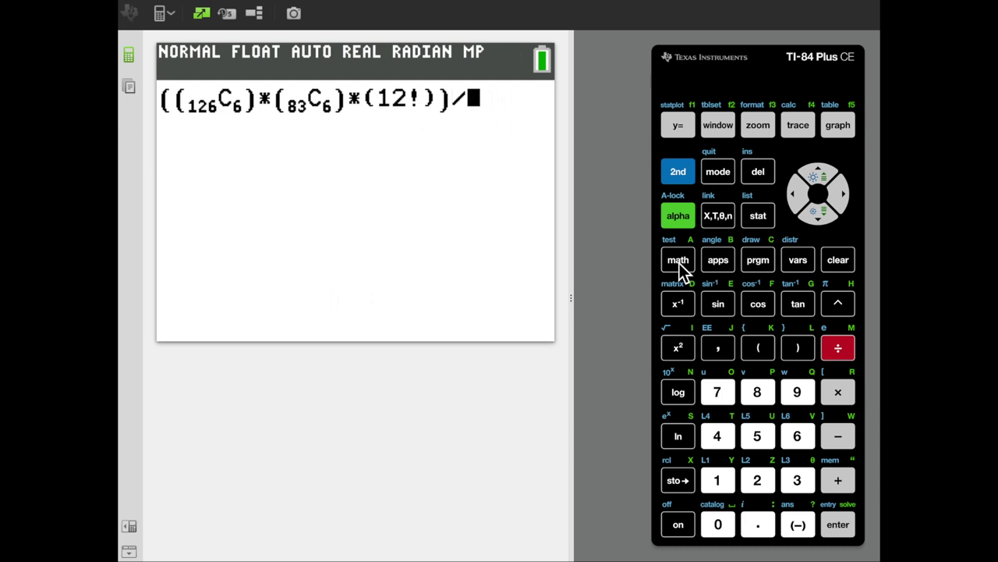
pyautogui.write('(')
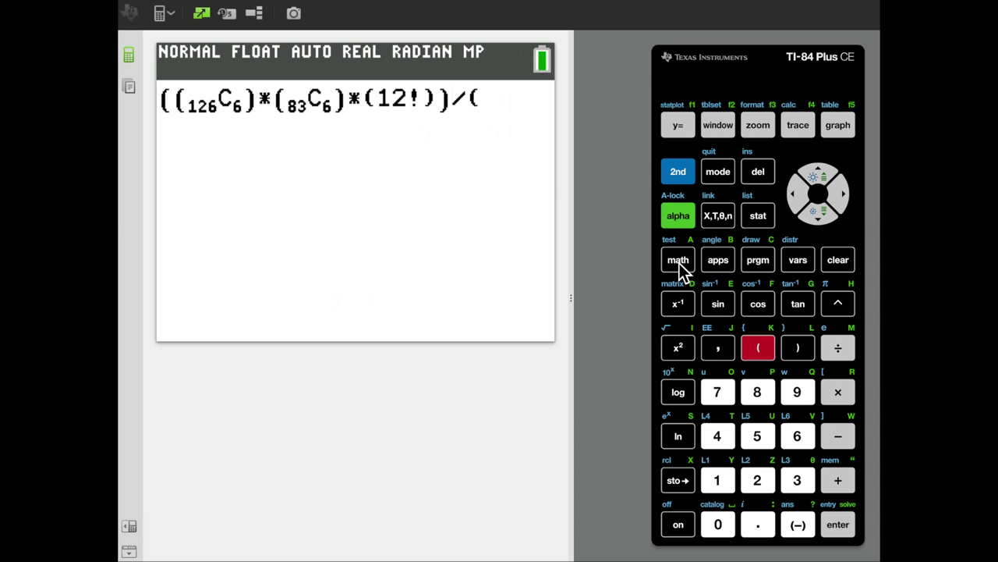
pyautogui.write('287')
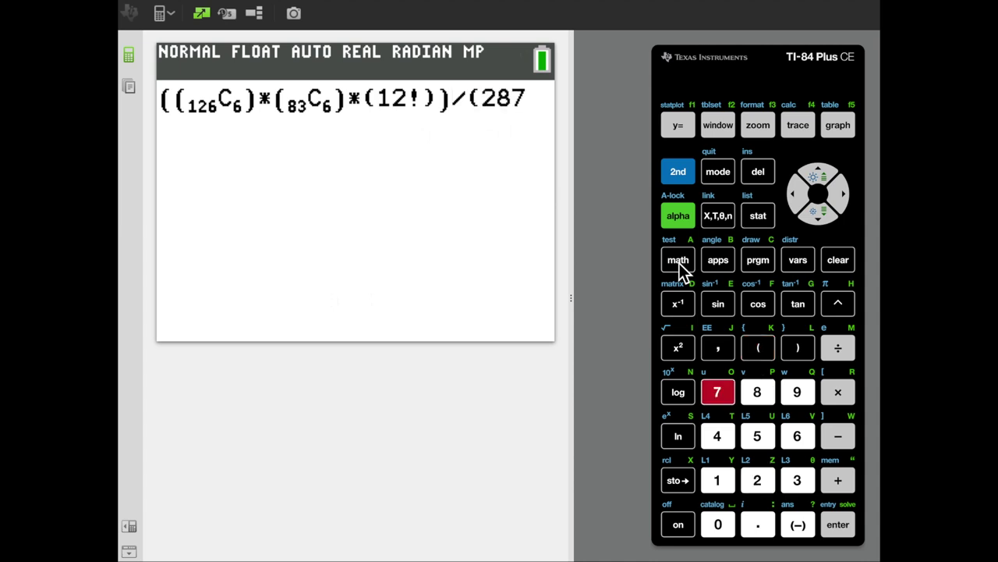
pyautogui.click(689, 264)
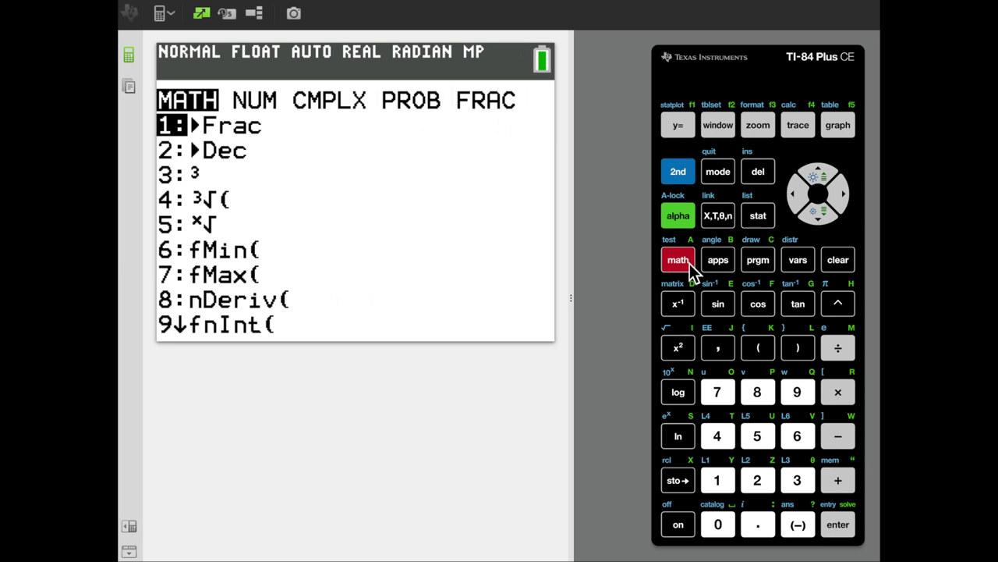
pyautogui.press('Right')
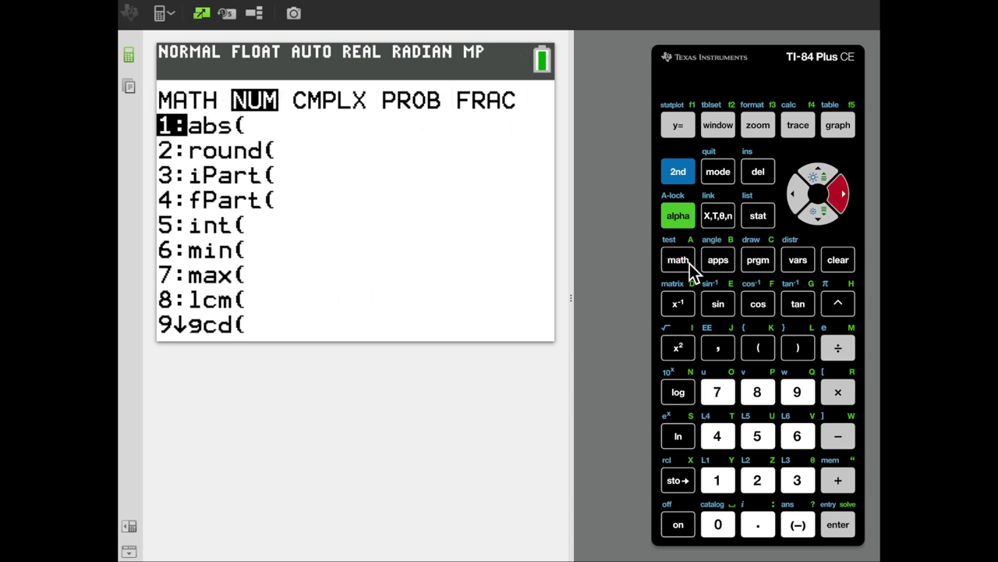
pyautogui.press('Right')
pyautogui.press('Right')
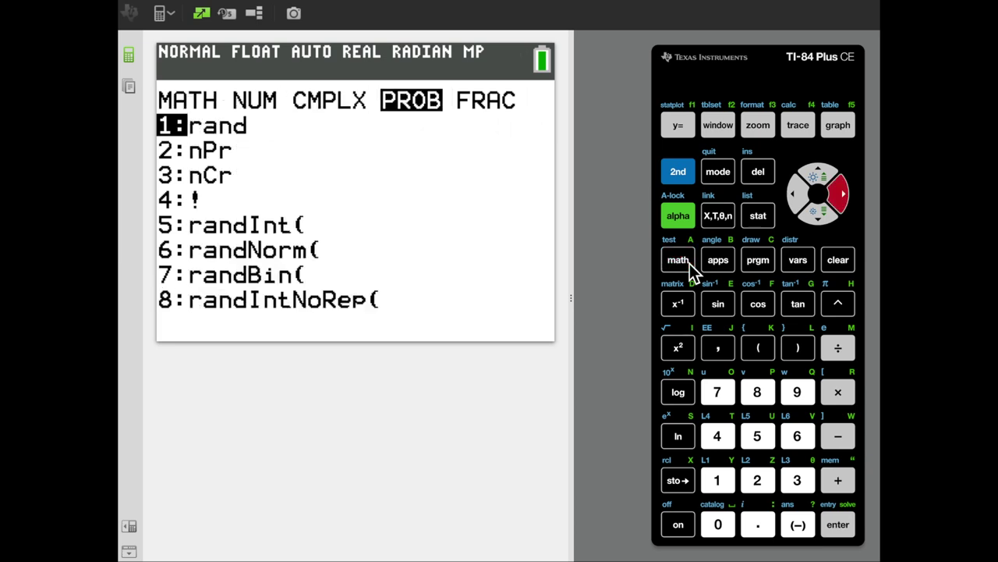
pyautogui.press('Down')
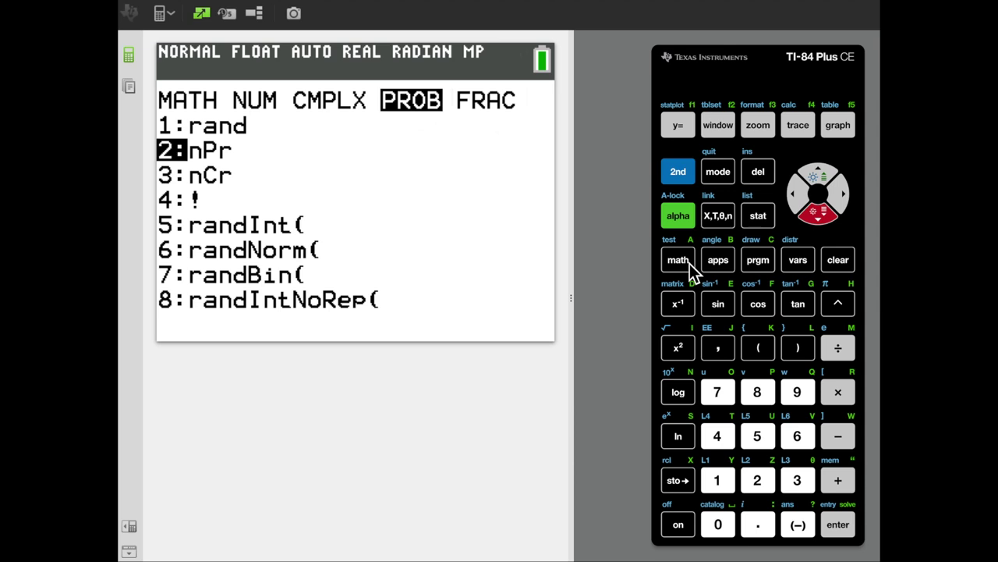
pyautogui.press('Return')
pyautogui.write('126C6)*(83C6)*(12!))/(287P12')
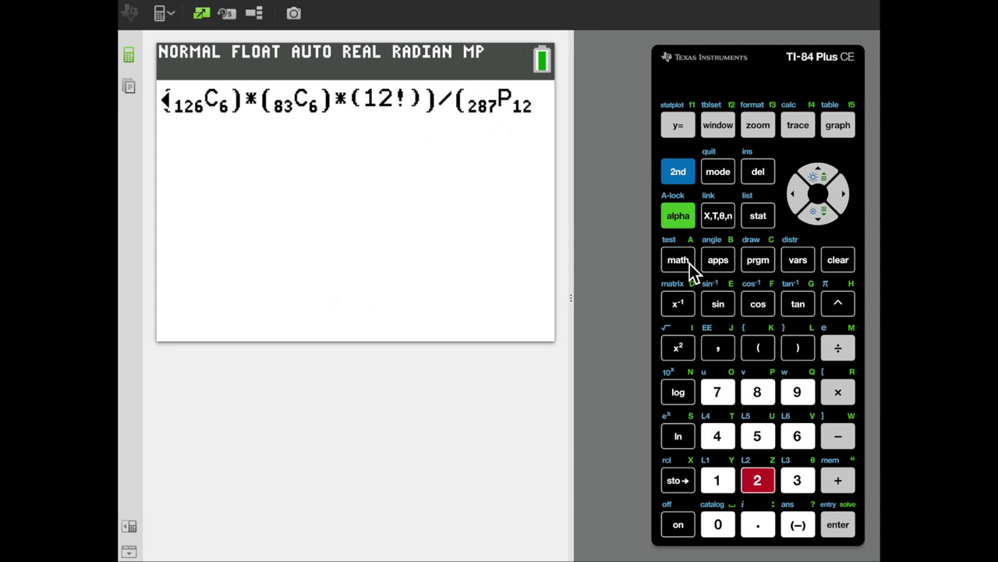
pyautogui.press('Right')
pyautogui.write(')')
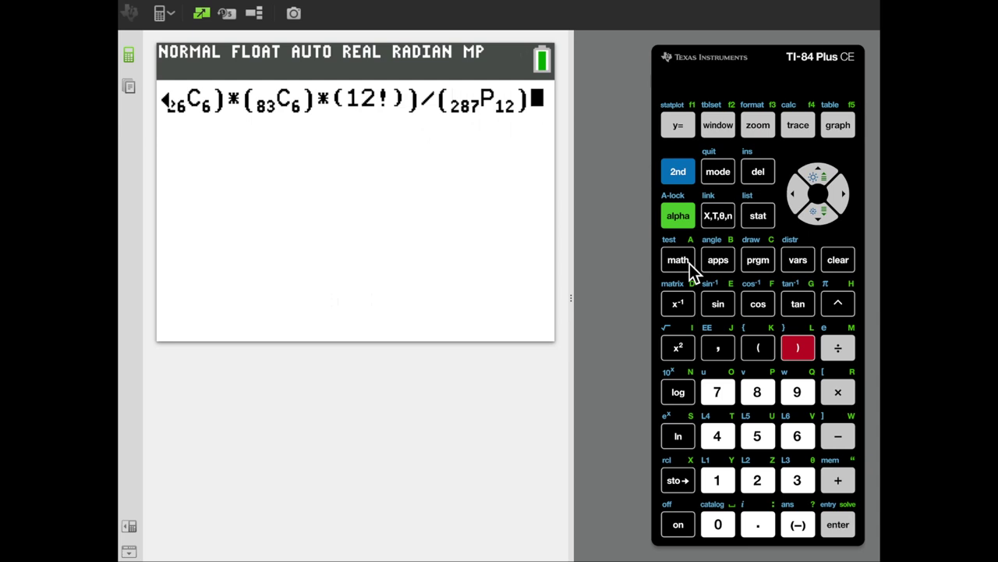
pyautogui.press('Return')
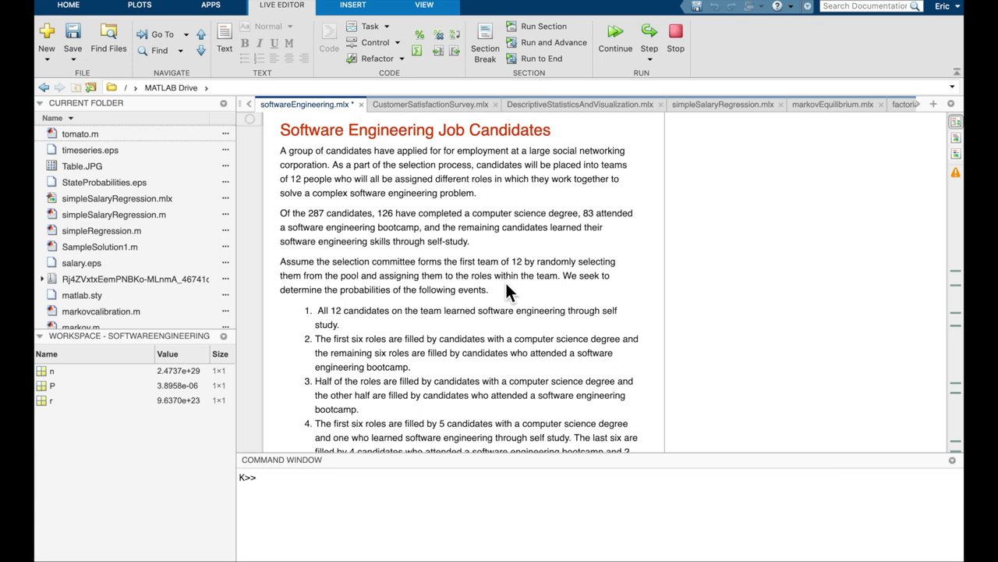
# - In MATLAB's softwareEngineering.mlx, review the candidate problem and first solutions, and step through line 6, r=nchoosek(126,6)*nchoosek(83,6)*factorial(12)
pyautogui.scroll(-1, 505, 284)
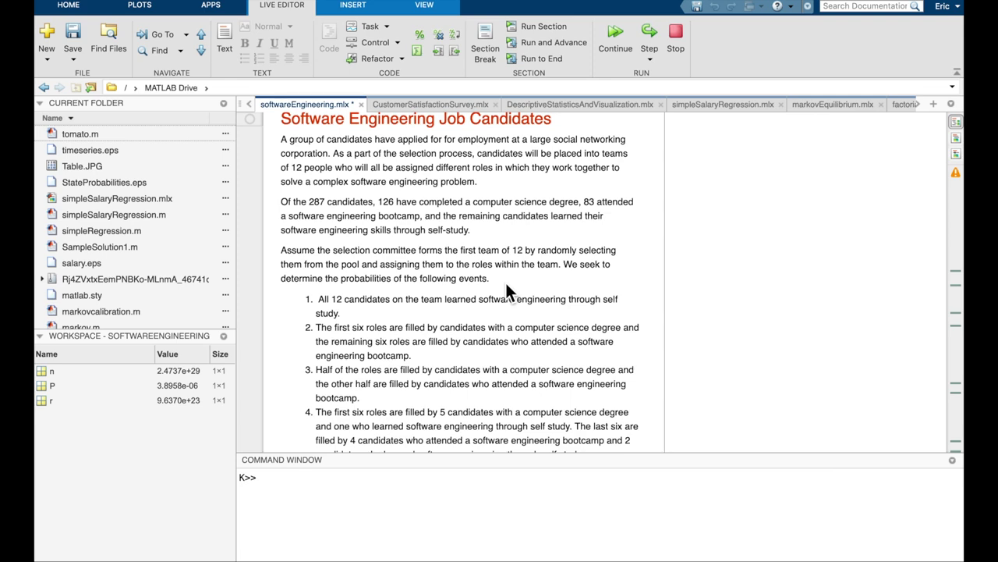
pyautogui.scroll(-6, 505, 283)
pyautogui.scroll(-4, 506, 282)
pyautogui.scroll(-1, 507, 291)
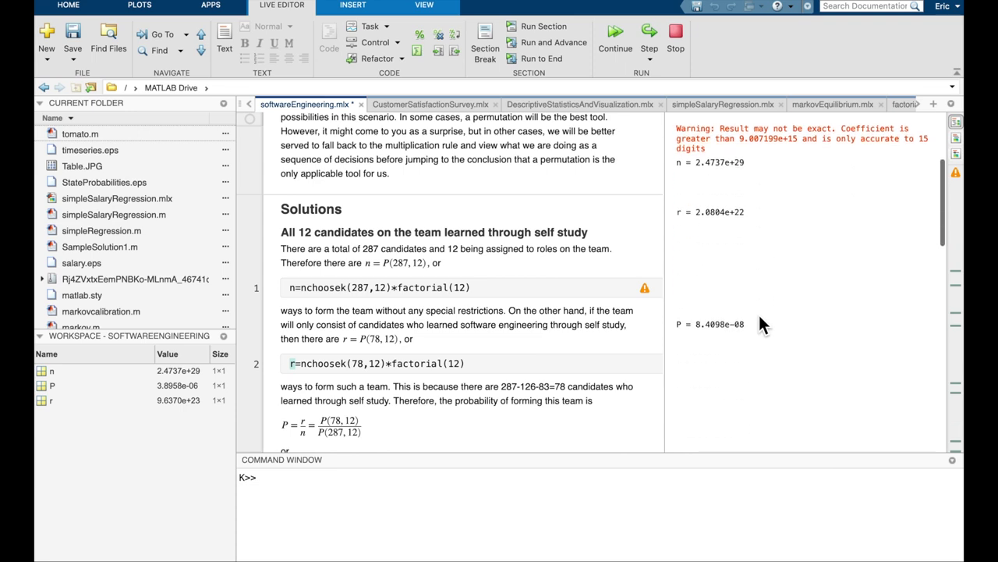
pyautogui.scroll(-10, 548, 324)
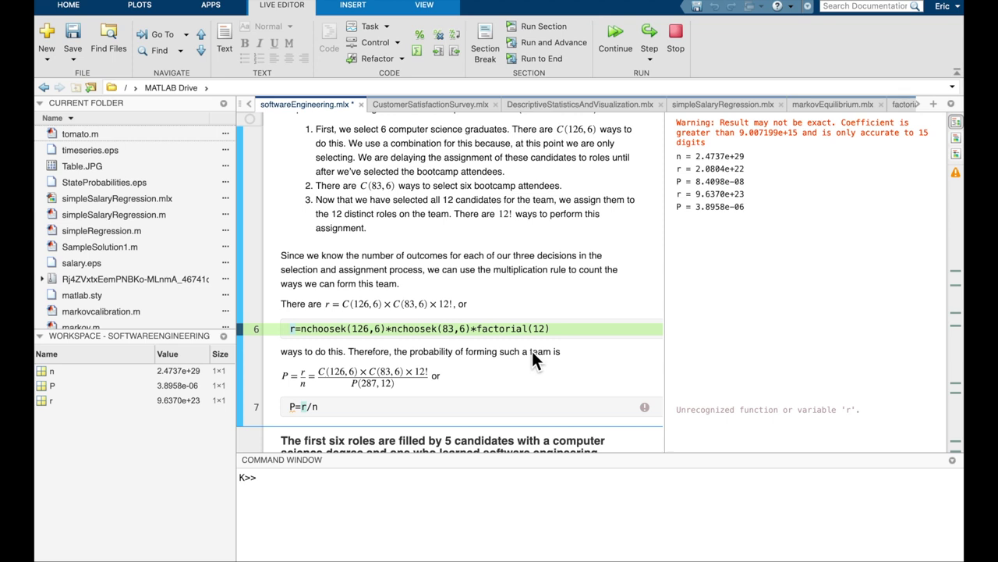
pyautogui.click(649, 34)
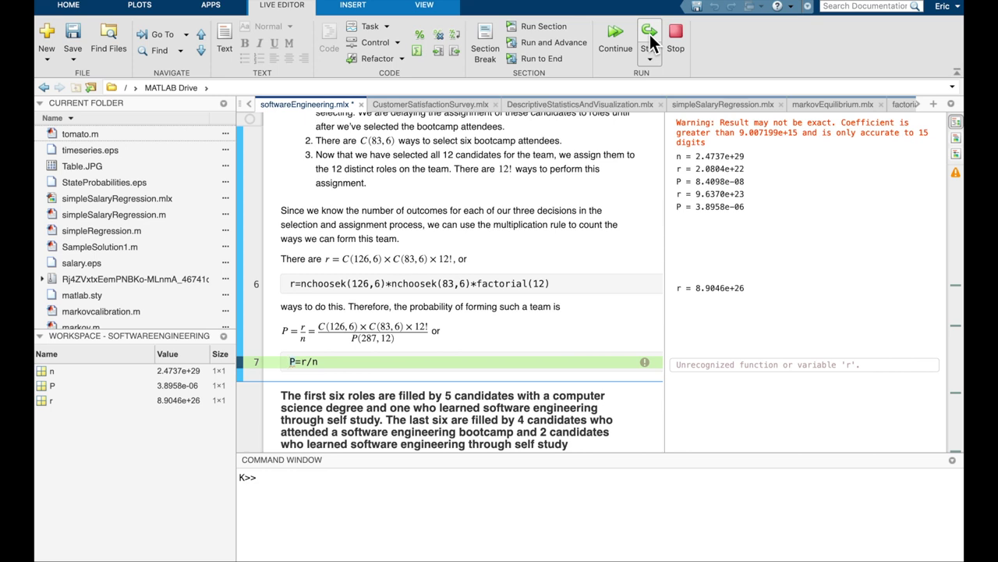
# - Continue the paused script from P=r/n to its end and save softwareEngineering.mlx
pyautogui.click(612, 35)
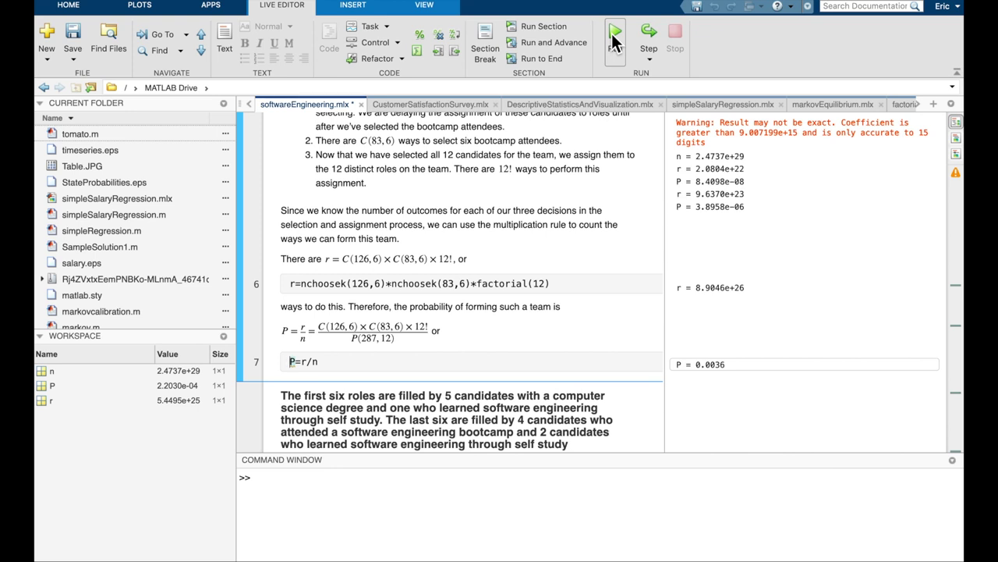
pyautogui.hotkey('ctrl', 's')
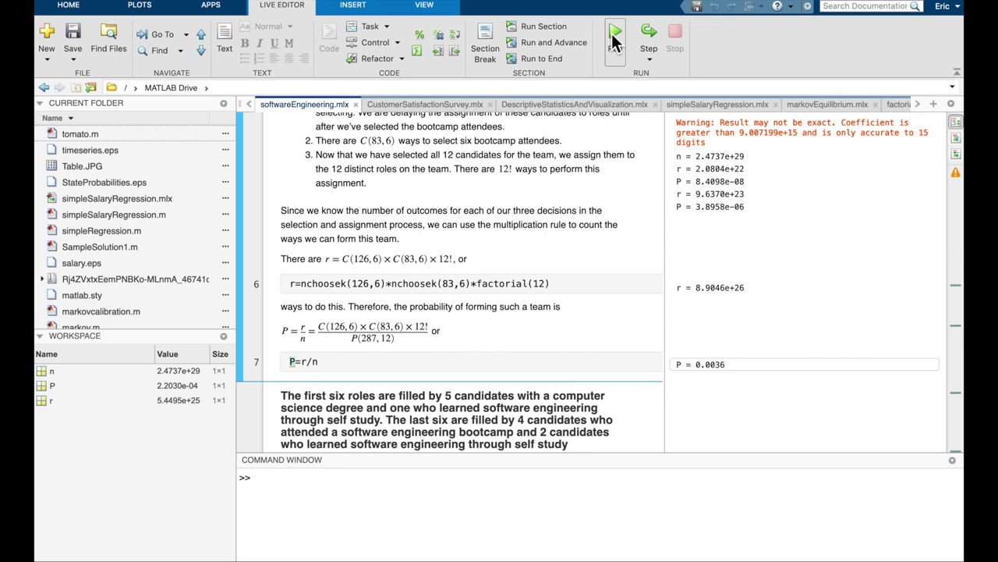